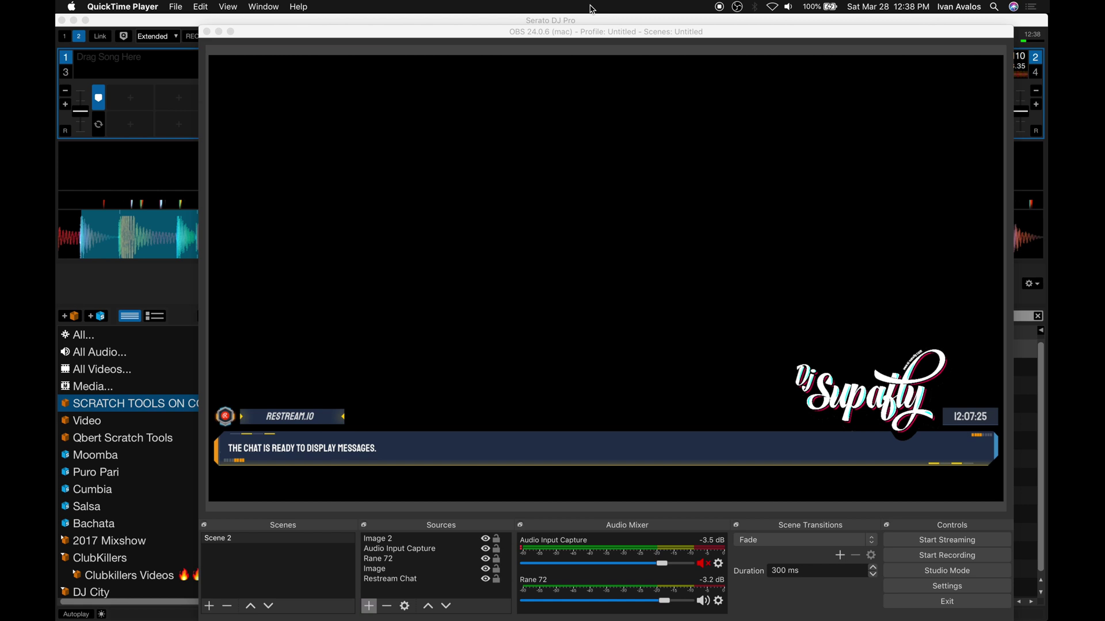
# Move the OBS window over Serato DJ Pro, maximize it, and nudge it slightly left
pyautogui.moveTo(572, 30); pyautogui.dragTo(648, 5)
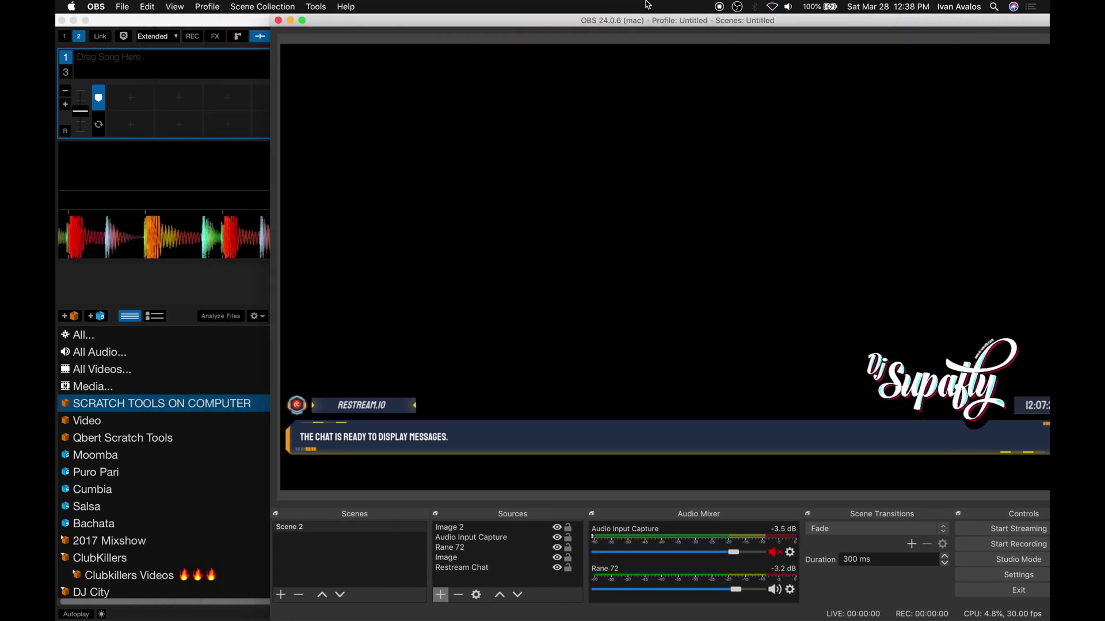
pyautogui.doubleClick(703, 17)
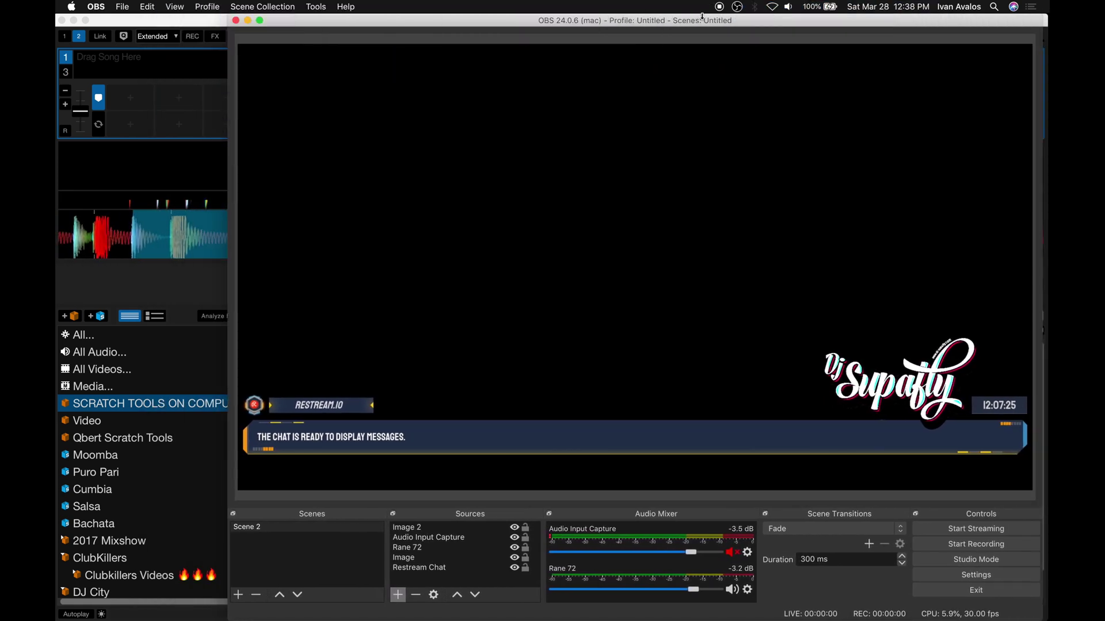
pyautogui.moveTo(712, 23); pyautogui.dragTo(685, 23)
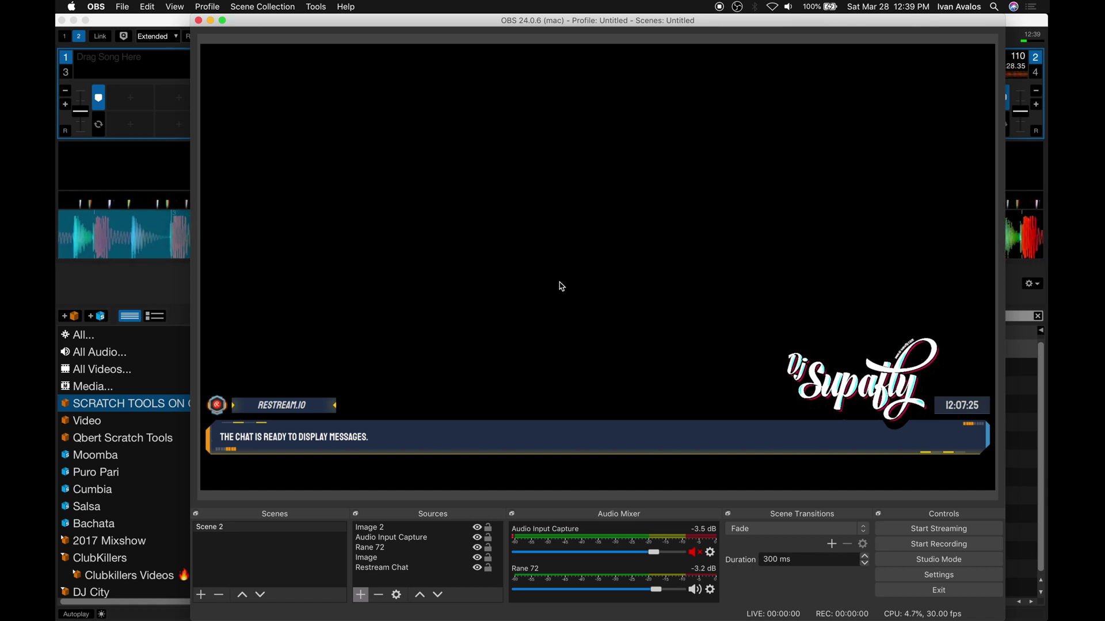
# Enable the Serato Video expansion pack in Serato DJ Pro's Expansion Packs settings
pyautogui.click(154, 29)
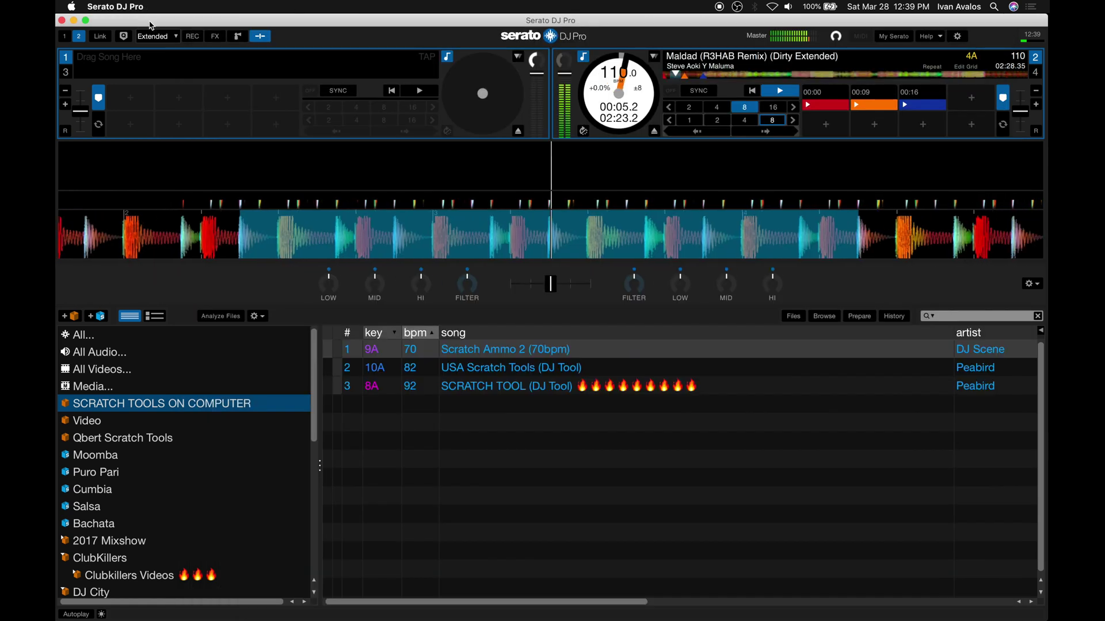
pyautogui.click(958, 37)
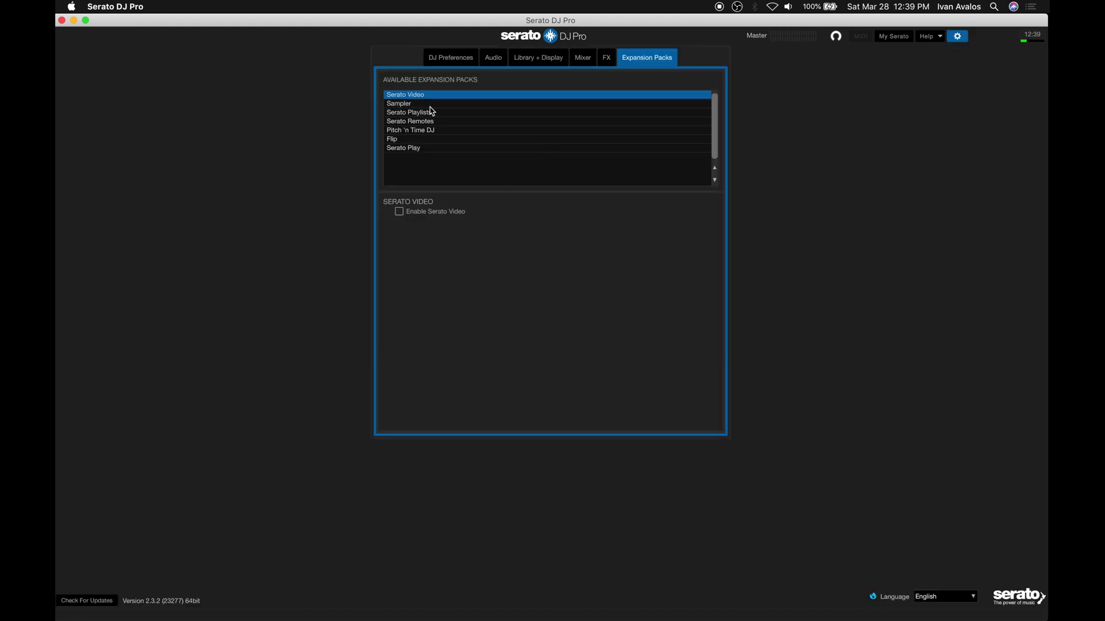
pyautogui.click(399, 212)
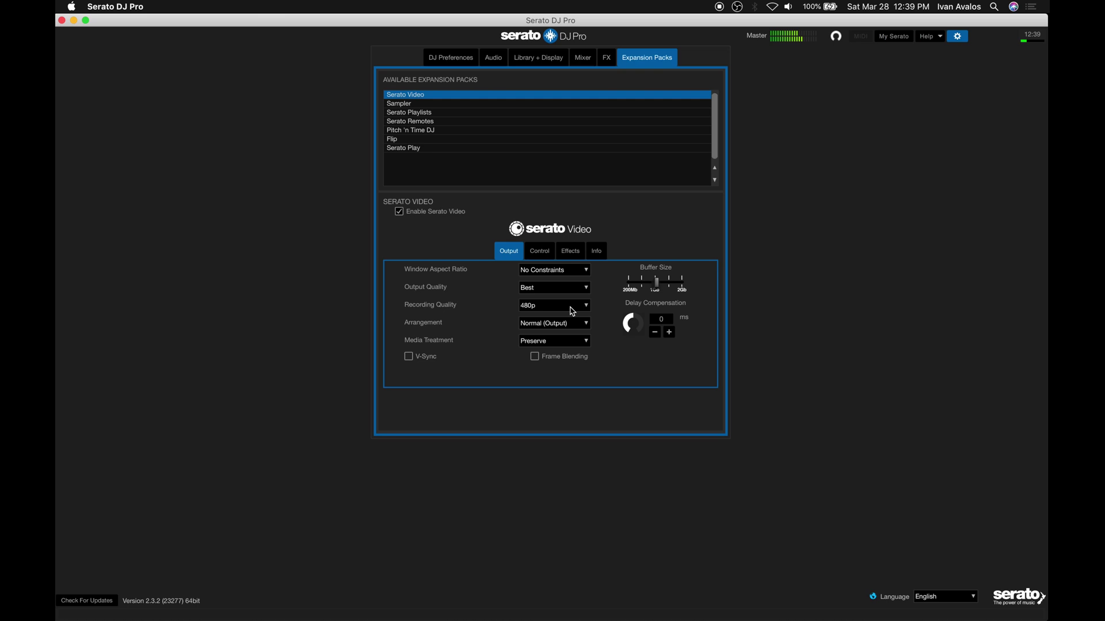
pyautogui.click(968, 36)
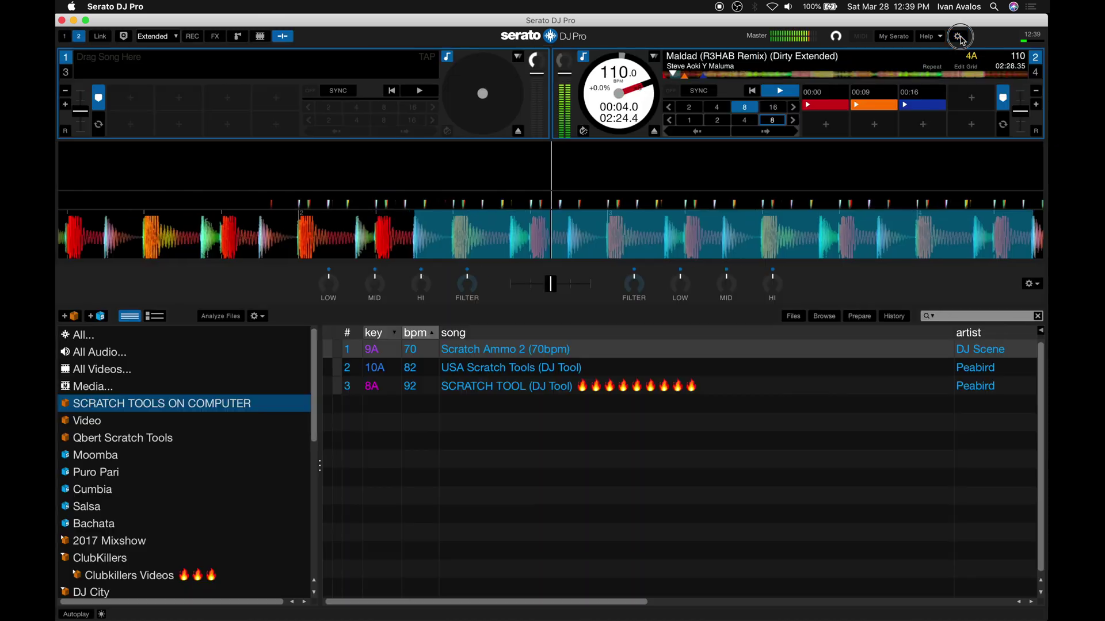
# Show the Serato Video output window, push it aside, and bring OBS back to front
pyautogui.click(259, 39)
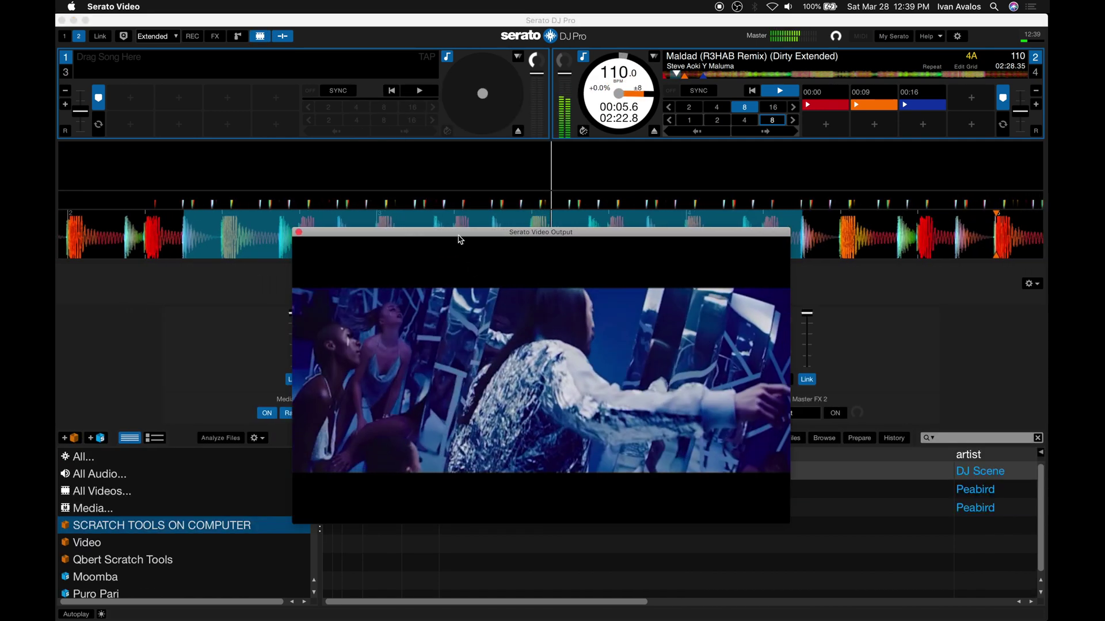
pyautogui.click(260, 37)
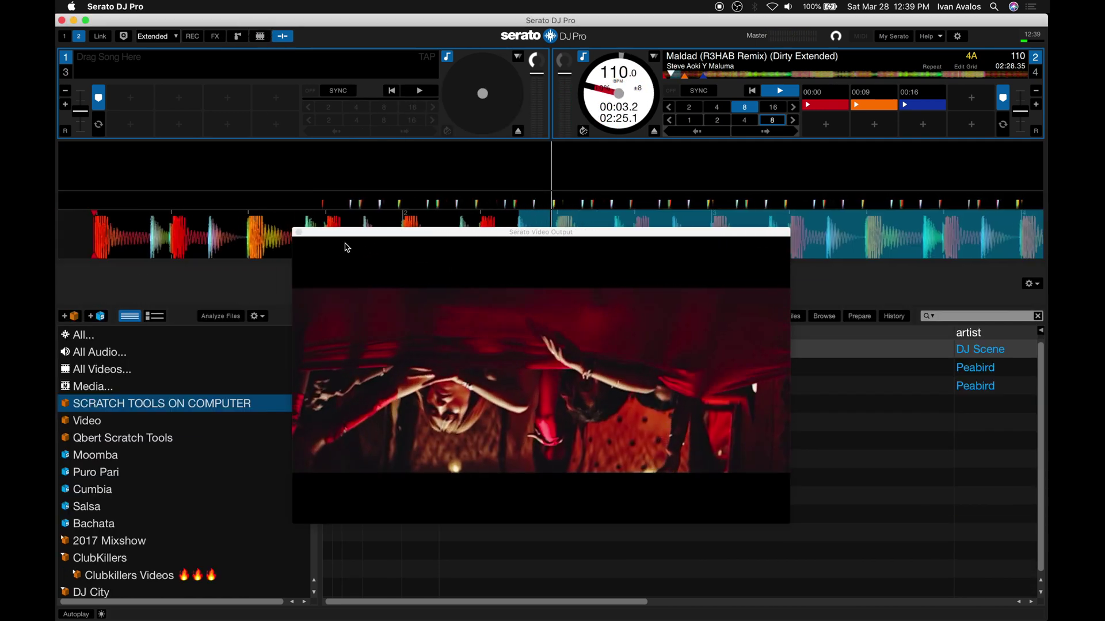
pyautogui.moveTo(324, 231); pyautogui.dragTo(1030, 593)
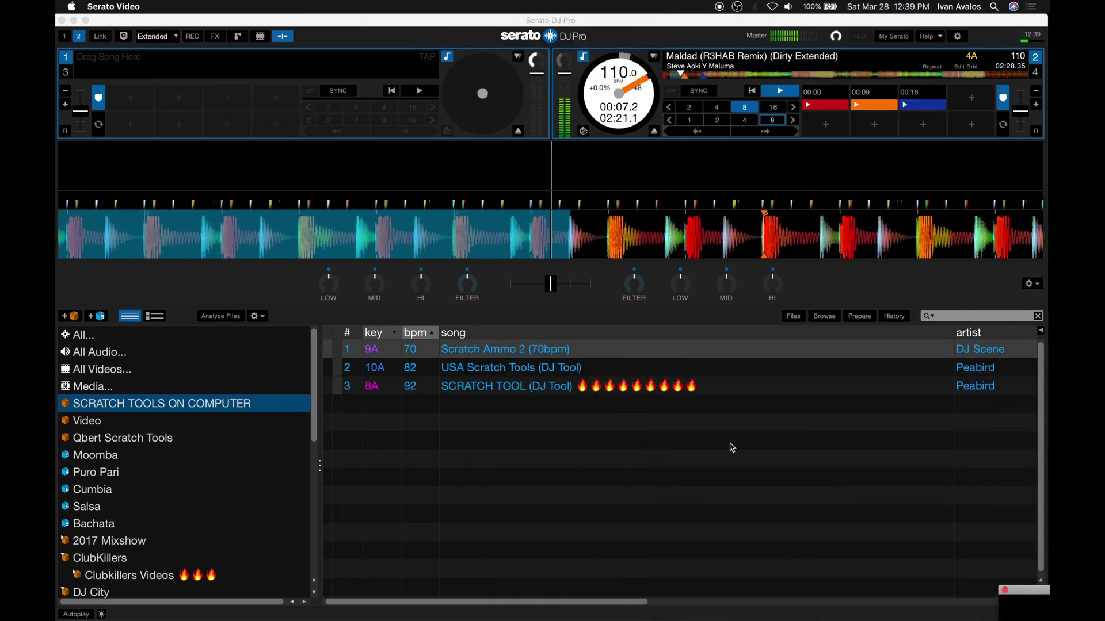
pyautogui.hotkey('ctrl', 'Up')
pyautogui.click(756, 405)
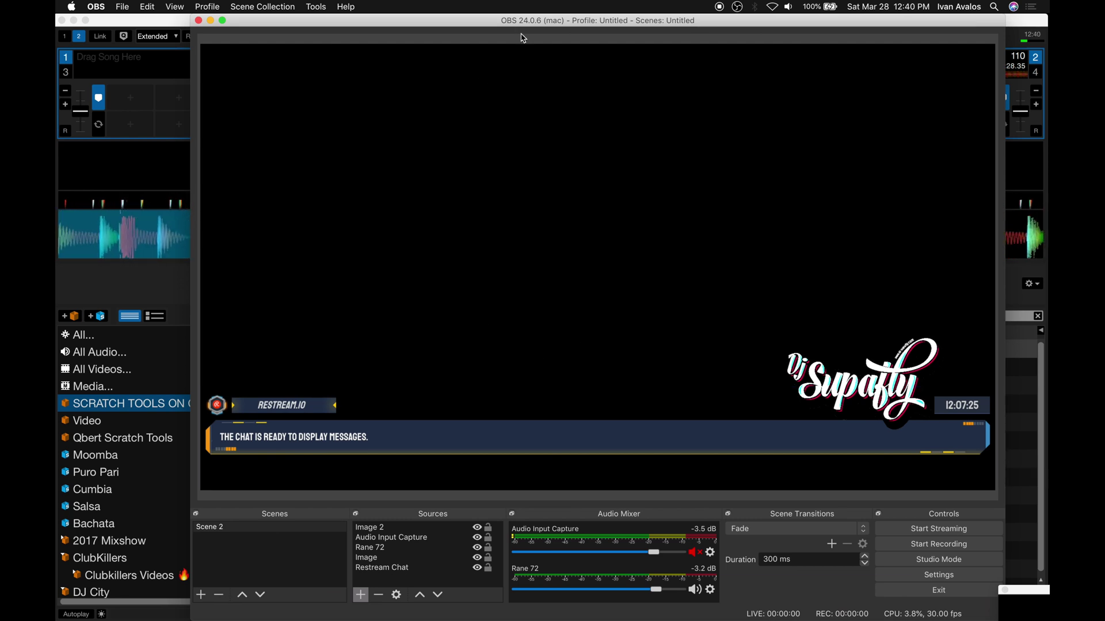
# Remove the Image 2 source from Scene 2
pyautogui.click(390, 528)
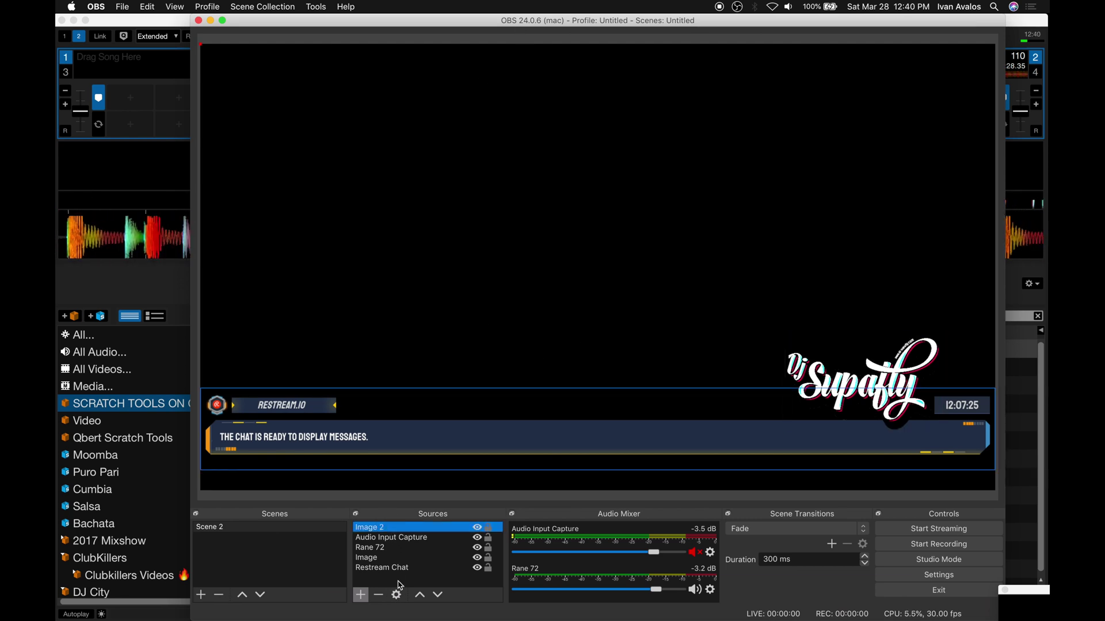
pyautogui.click(379, 596)
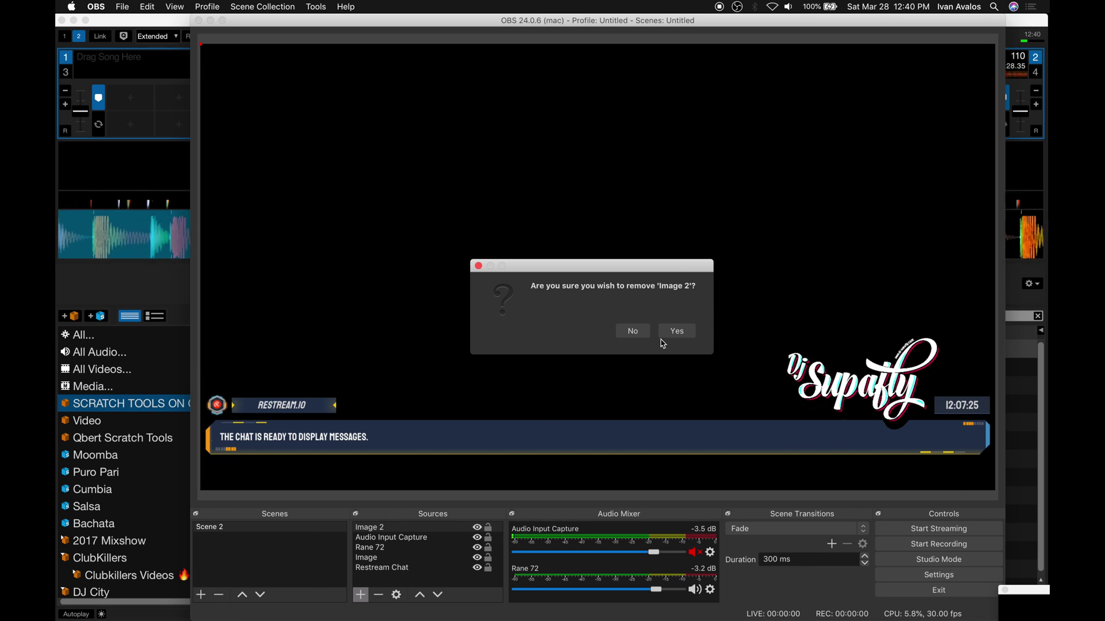
pyautogui.click(677, 333)
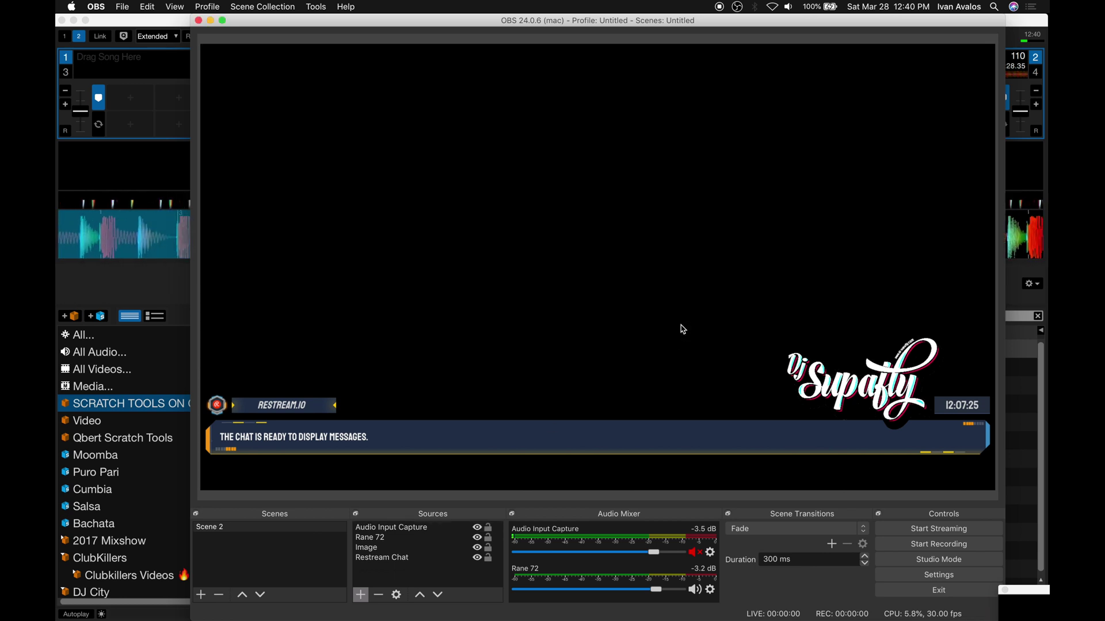
# Add a Window Capture source capturing the [Serato Video] Serato Video Output window
pyautogui.click(361, 595)
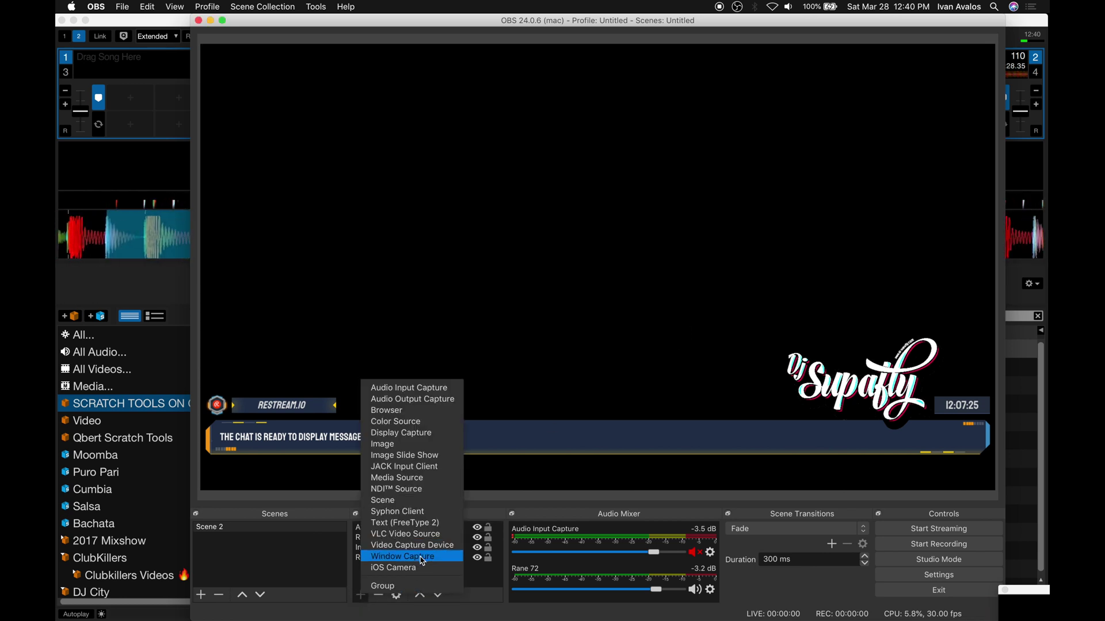
pyautogui.click(403, 557)
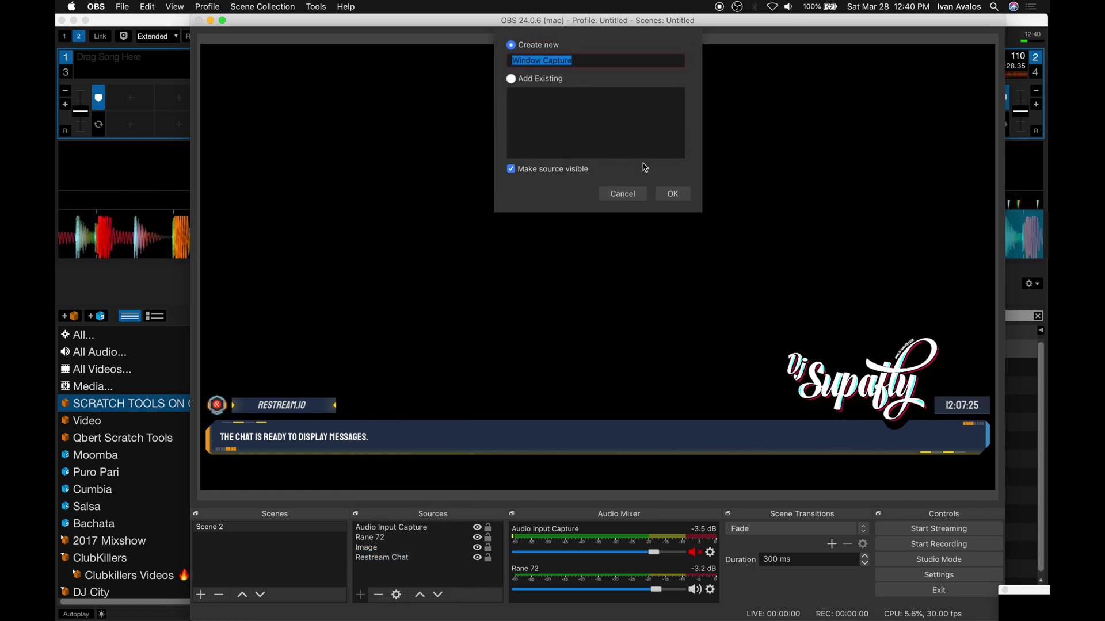
pyautogui.click(663, 191)
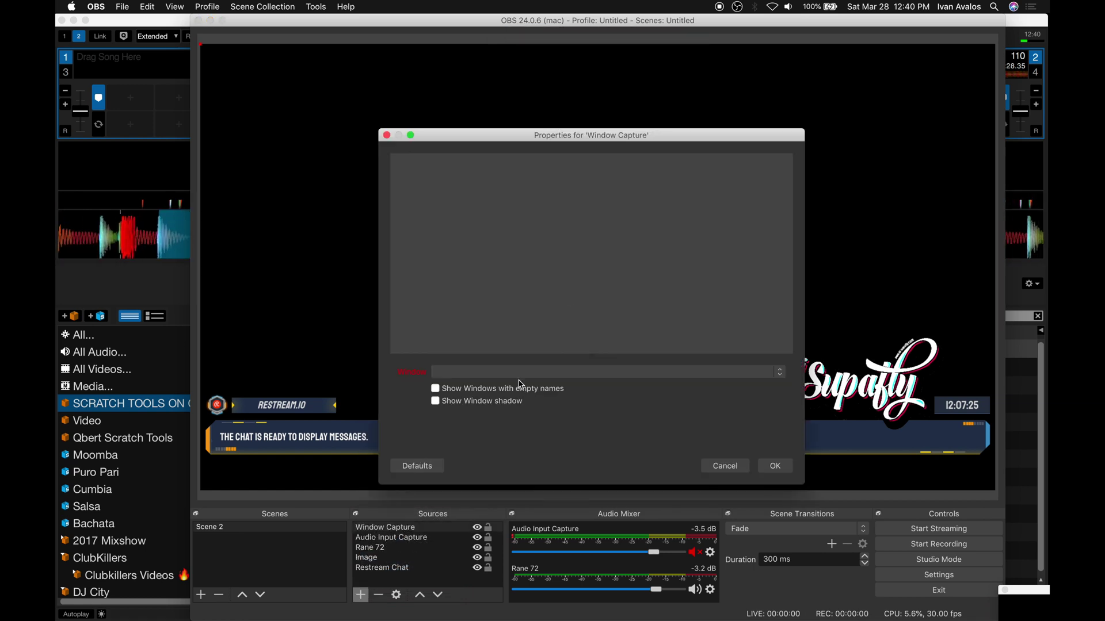
pyautogui.click(521, 373)
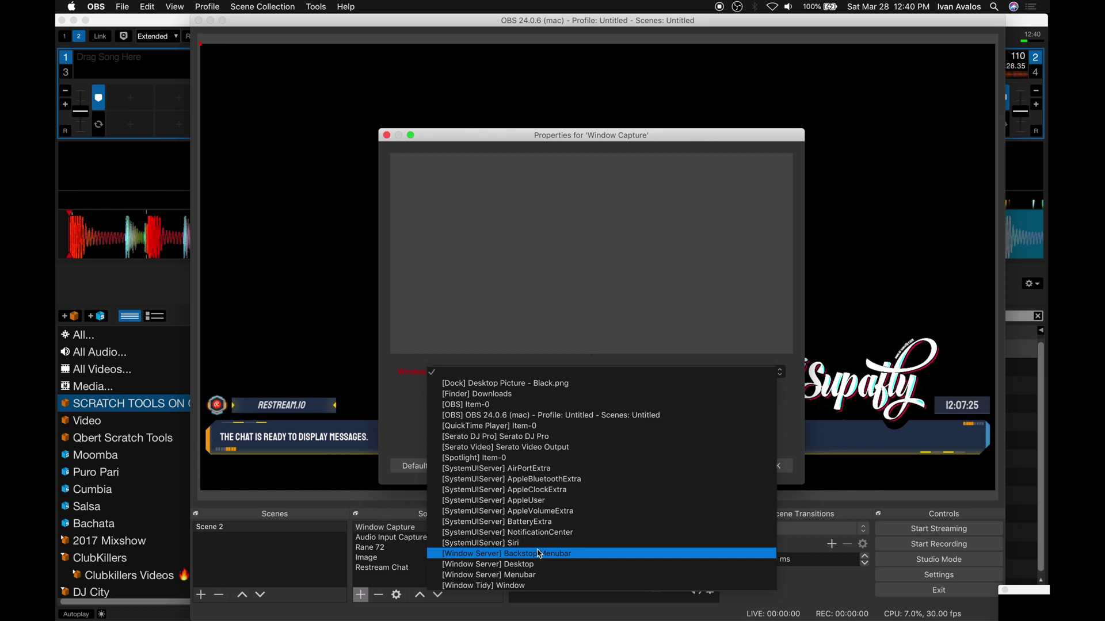
pyautogui.click(540, 447)
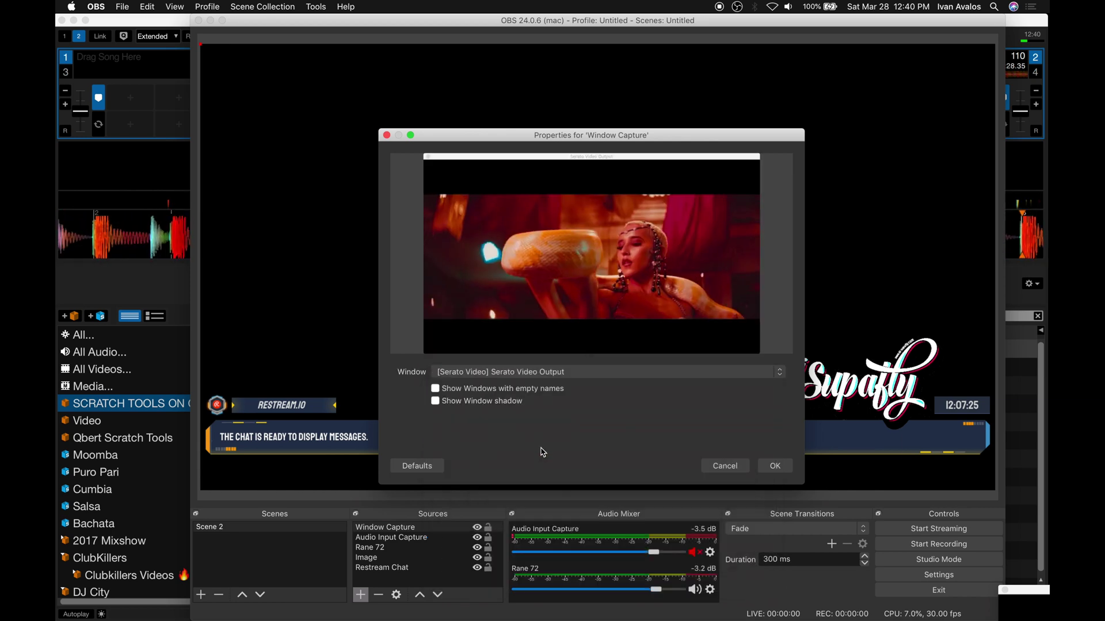
# Stretch the Window Capture across the canvas, crop its title bar, and move it below the overlays
pyautogui.click(775, 466)
pyautogui.moveTo(901, 462); pyautogui.dragTo(956, 469)
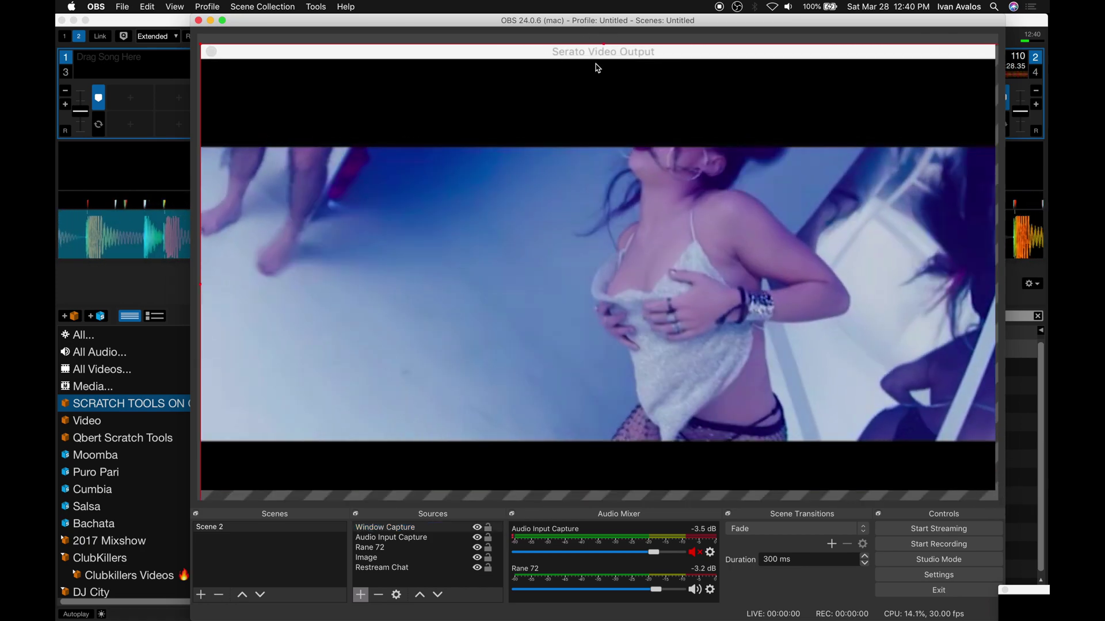
pyautogui.moveTo(599, 67); pyautogui.dragTo(594, 91)
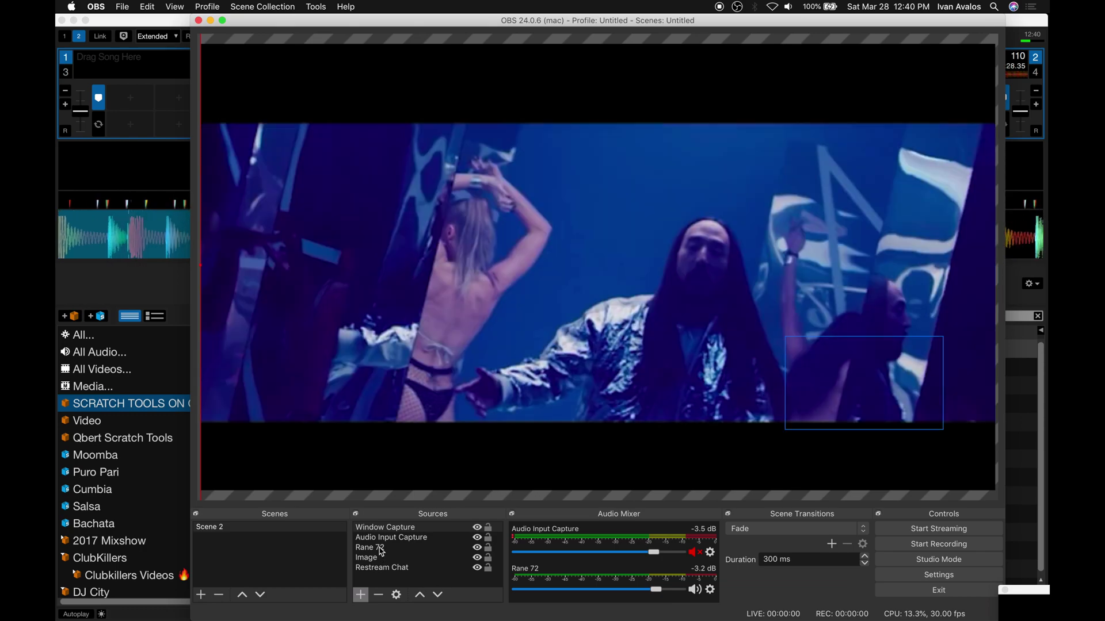
pyautogui.moveTo(390, 527); pyautogui.dragTo(406, 561)
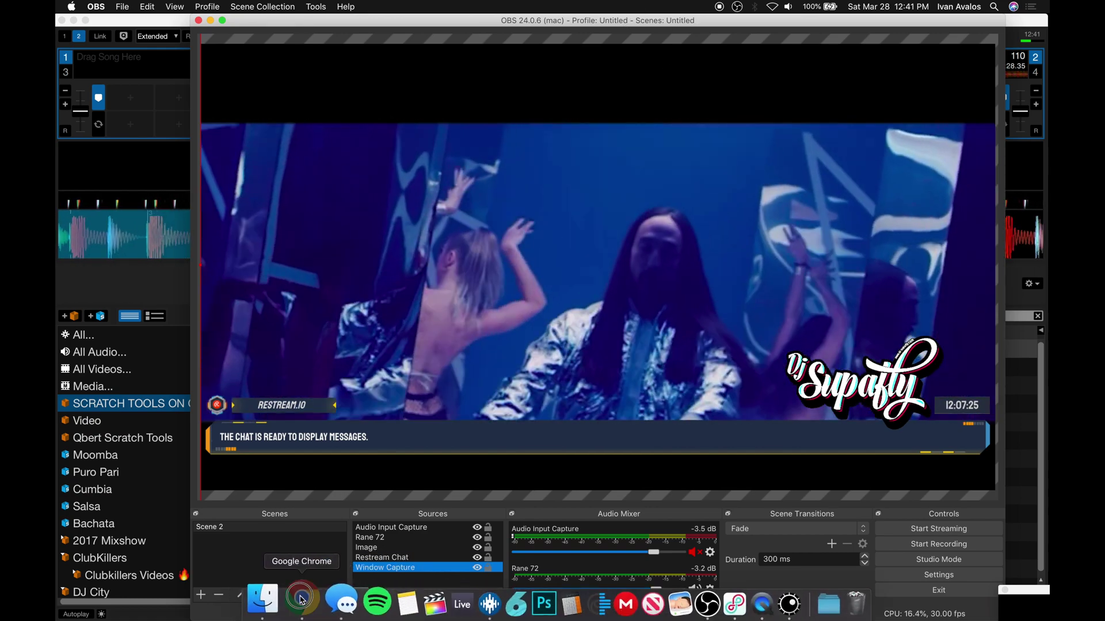
# In Chrome, follow the obs-ndi Go to download link and scroll to the 4.7.1 Assets list
pyautogui.click(301, 599)
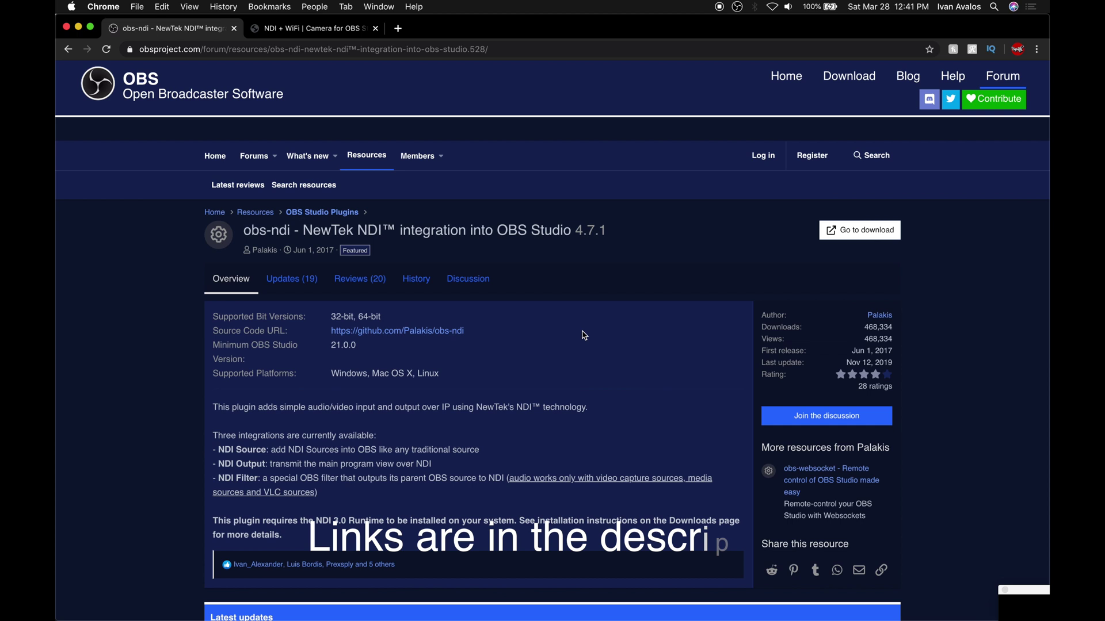
pyautogui.scroll(-1, 408, 207)
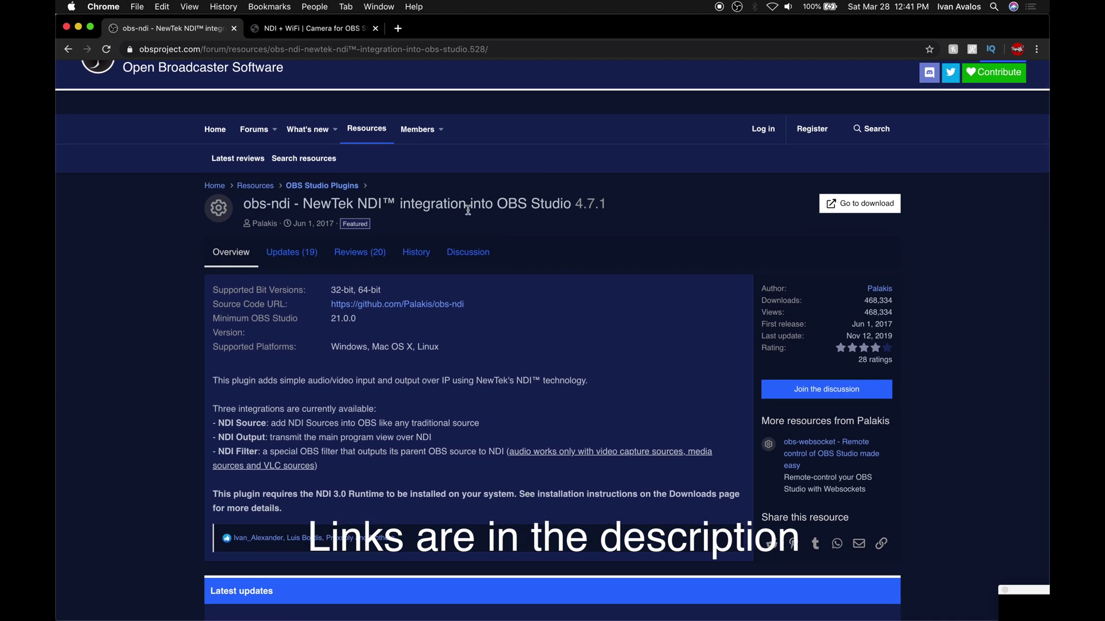
pyautogui.scroll(-1, 553, 288)
pyautogui.scroll(2, 546, 248)
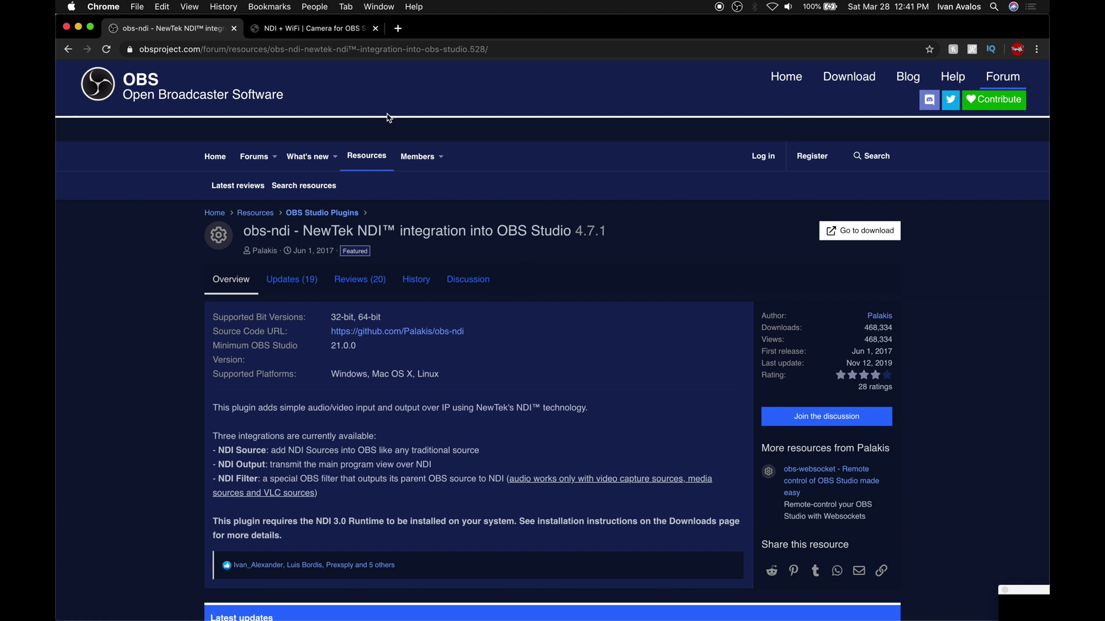
pyautogui.click(868, 233)
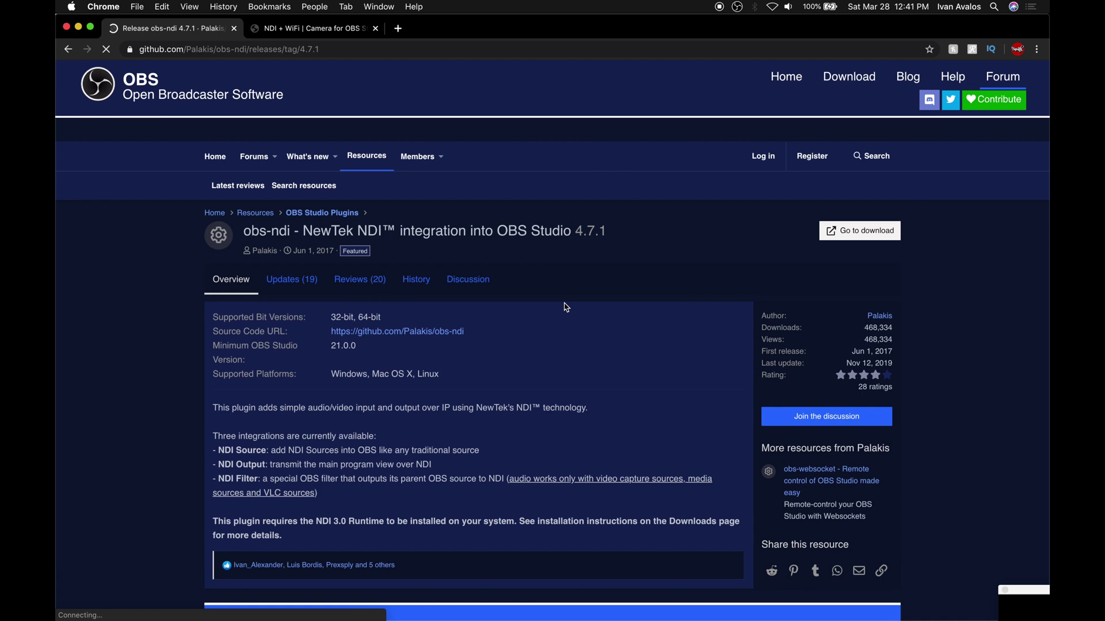
pyautogui.scroll(-10, 817, 373)
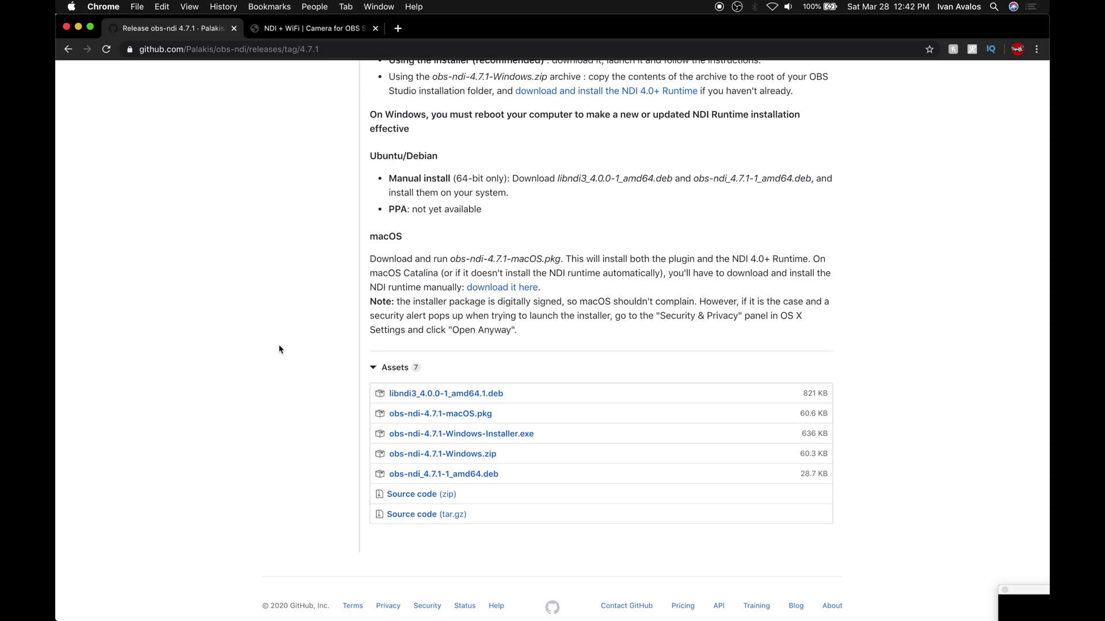
# Load the obs.camera home page and open its Help & Docs section
pyautogui.click(296, 37)
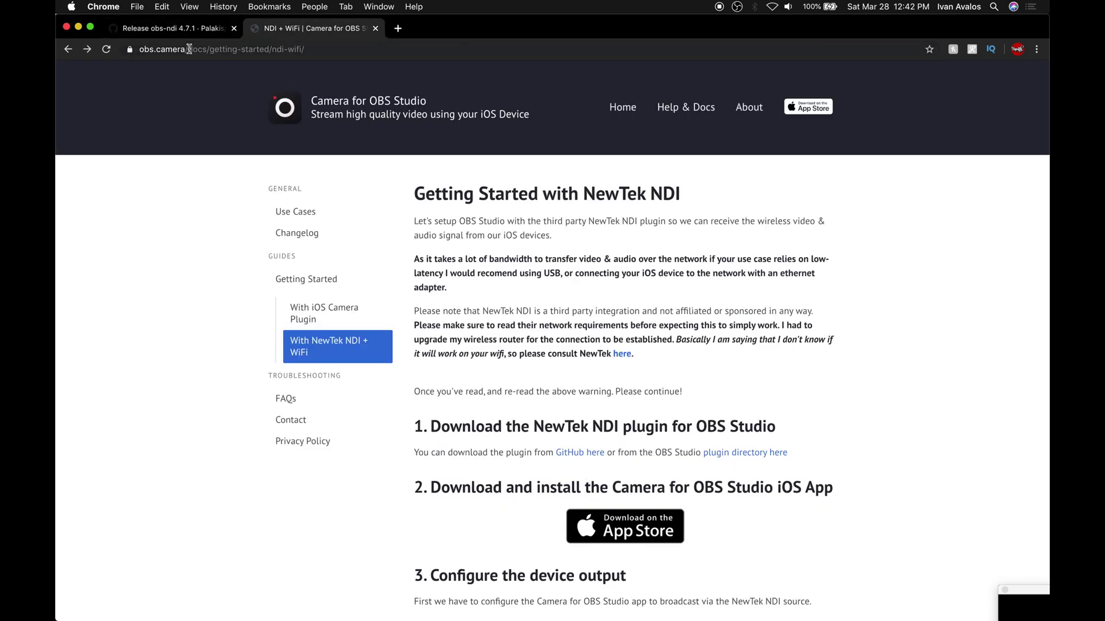
pyautogui.press('BackSpace')
pyautogui.press('Return')
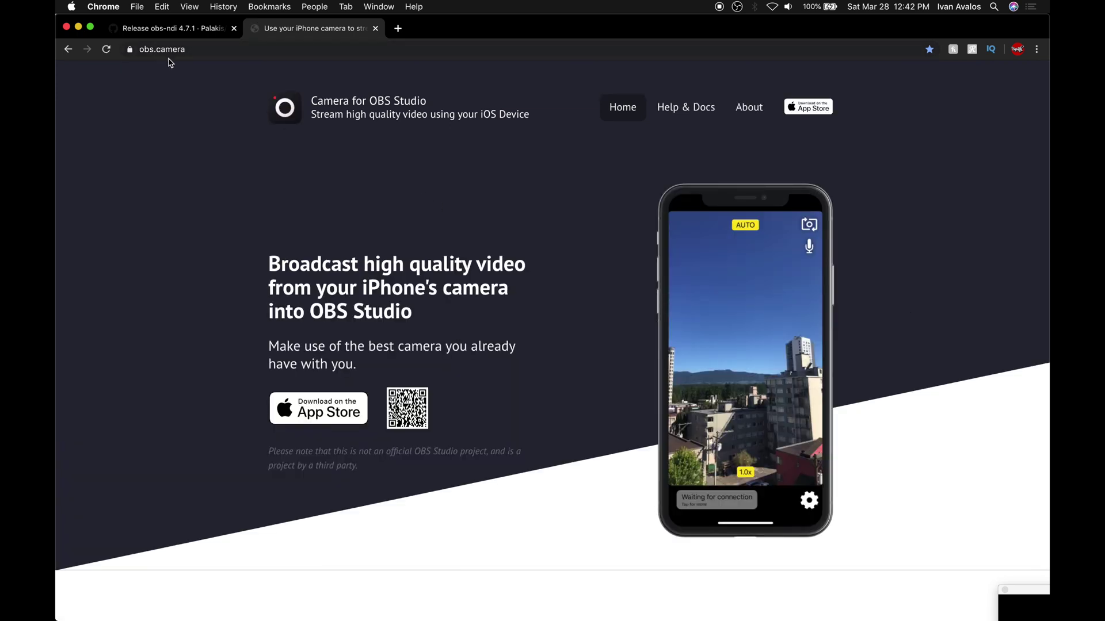
pyautogui.scroll(-1, 406, 218)
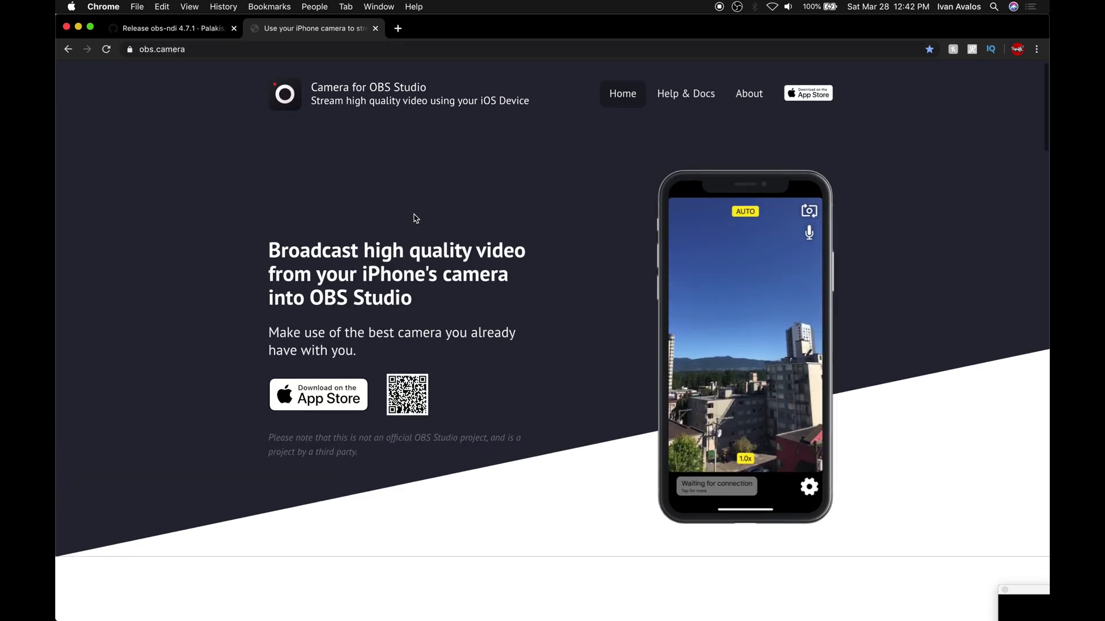
pyautogui.scroll(2, 423, 218)
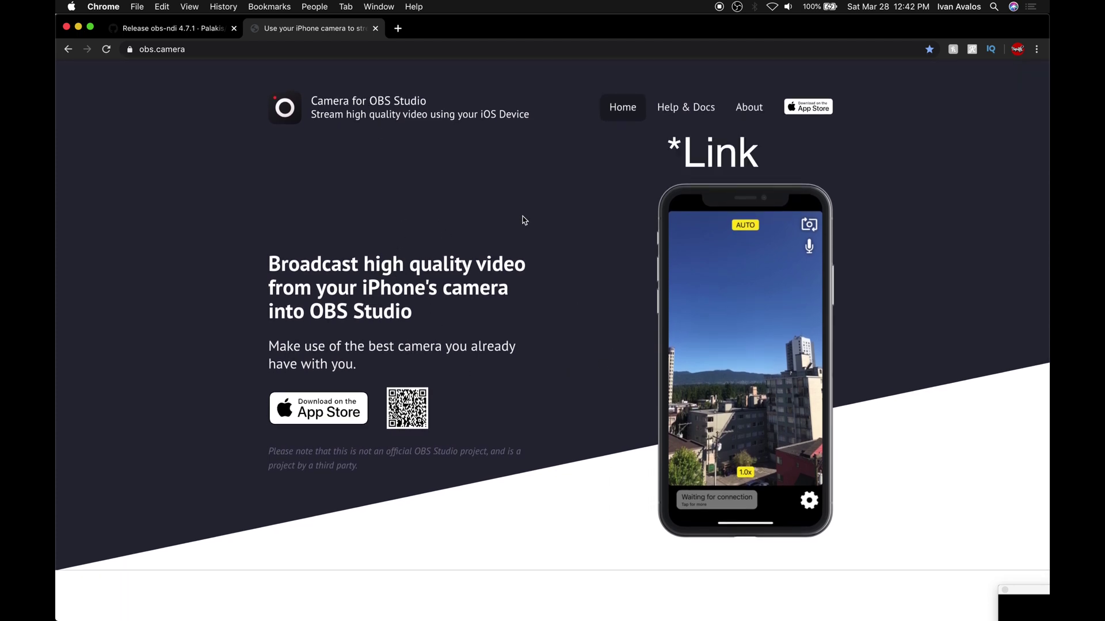
pyautogui.click(688, 110)
pyautogui.scroll(-2, 547, 345)
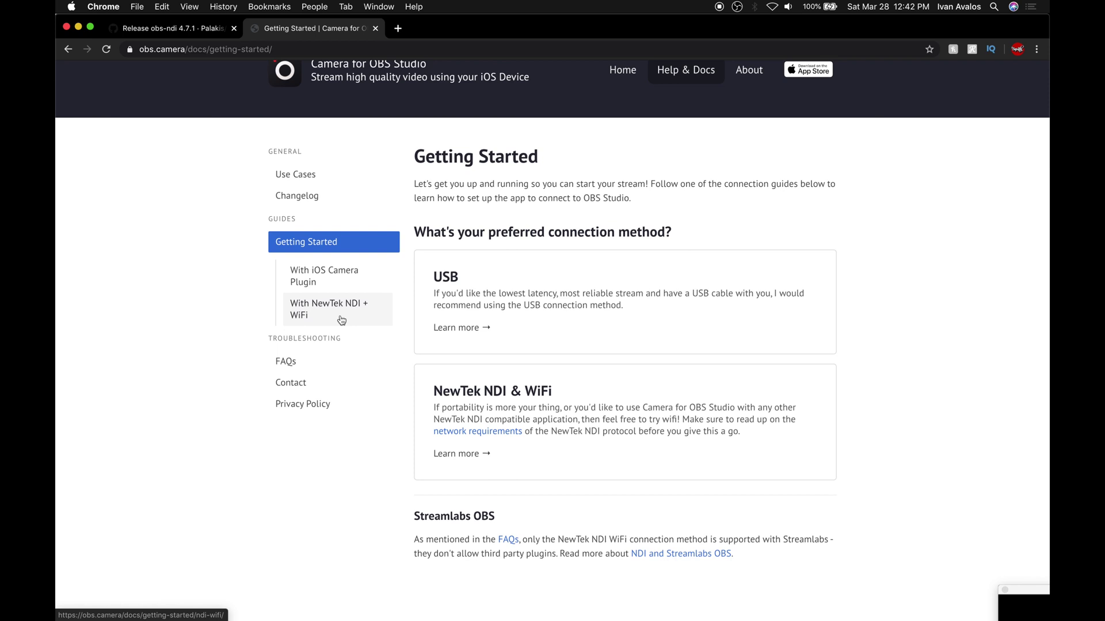
pyautogui.scroll(-1, 610, 358)
pyautogui.scroll(2, 530, 299)
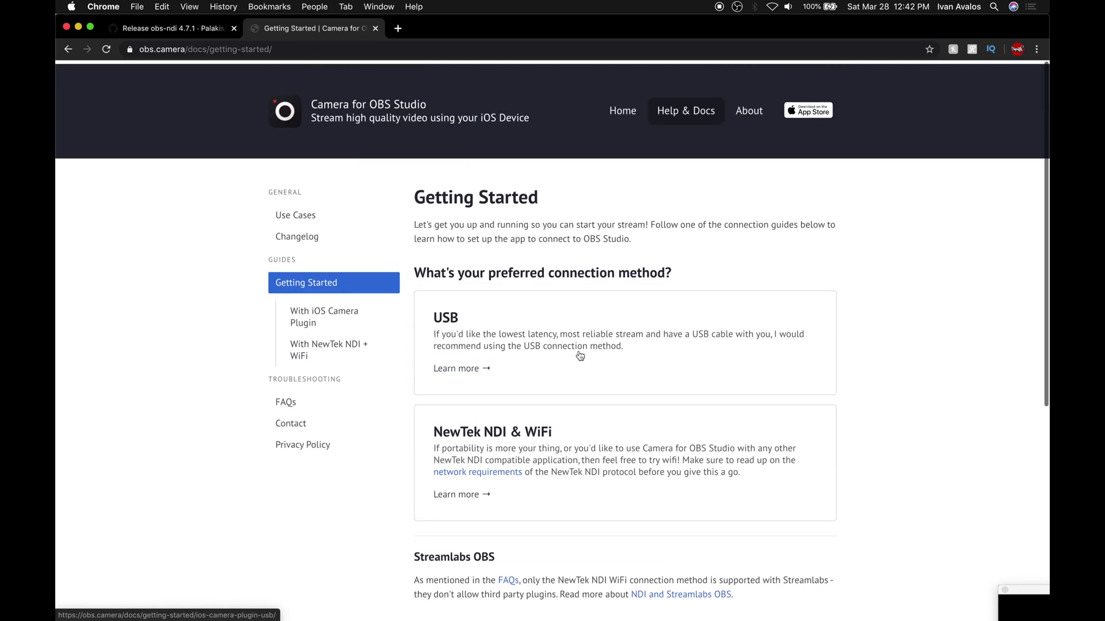
# Open the USB guide listing the v2.5.1 macOS and Windows plugin downloads
pyautogui.click(508, 332)
pyautogui.scroll(-3, 569, 363)
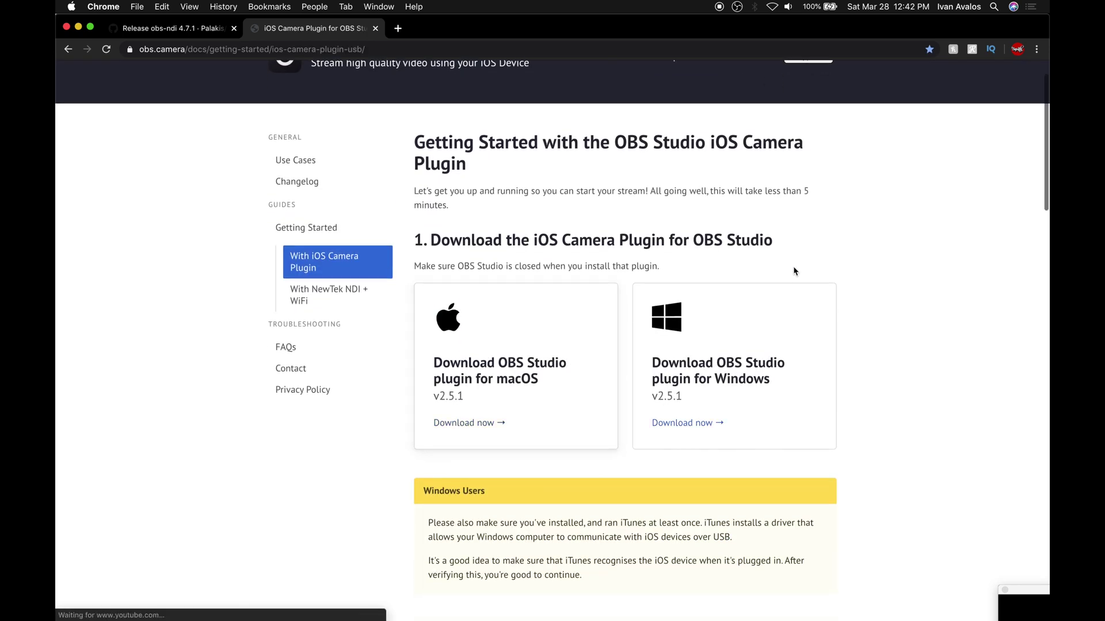
pyautogui.scroll(-1, 845, 312)
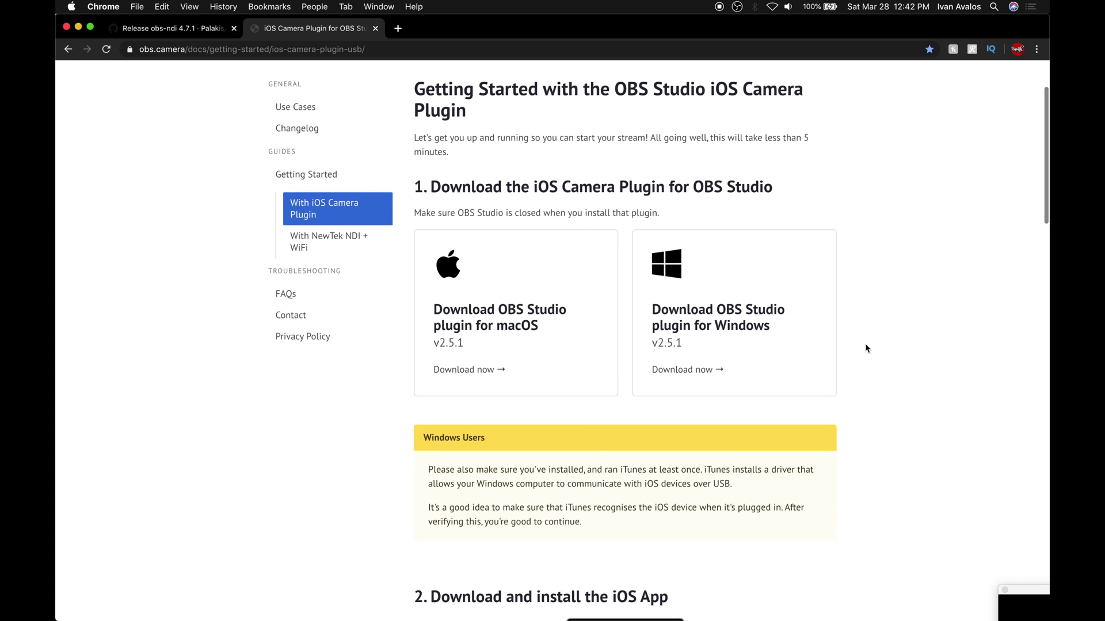
pyautogui.scroll(2, 587, 254)
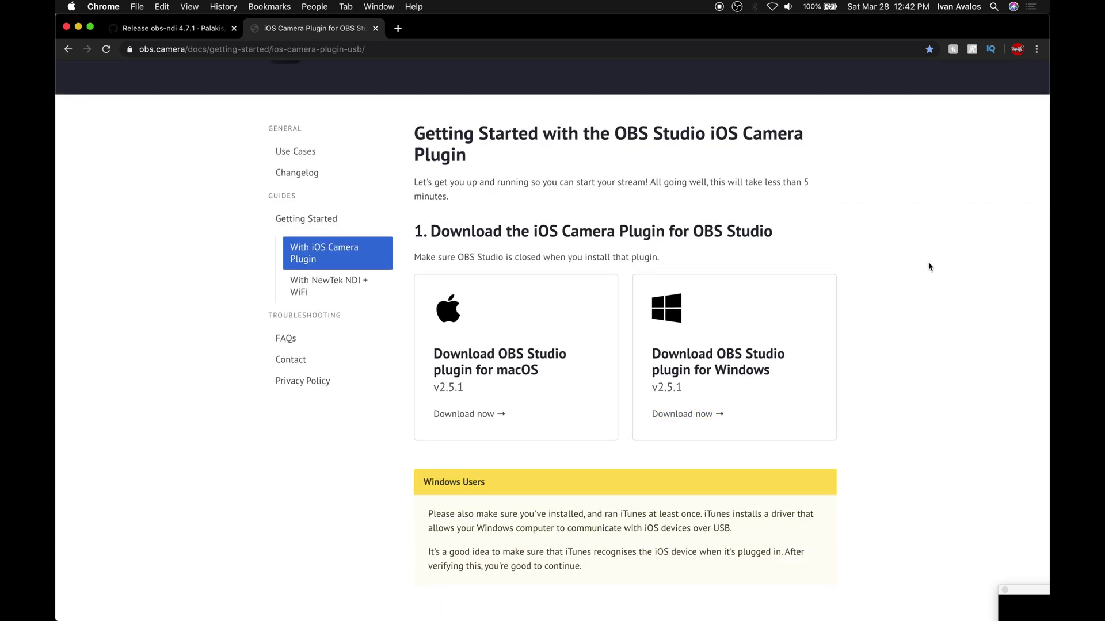
pyautogui.scroll(1, 930, 266)
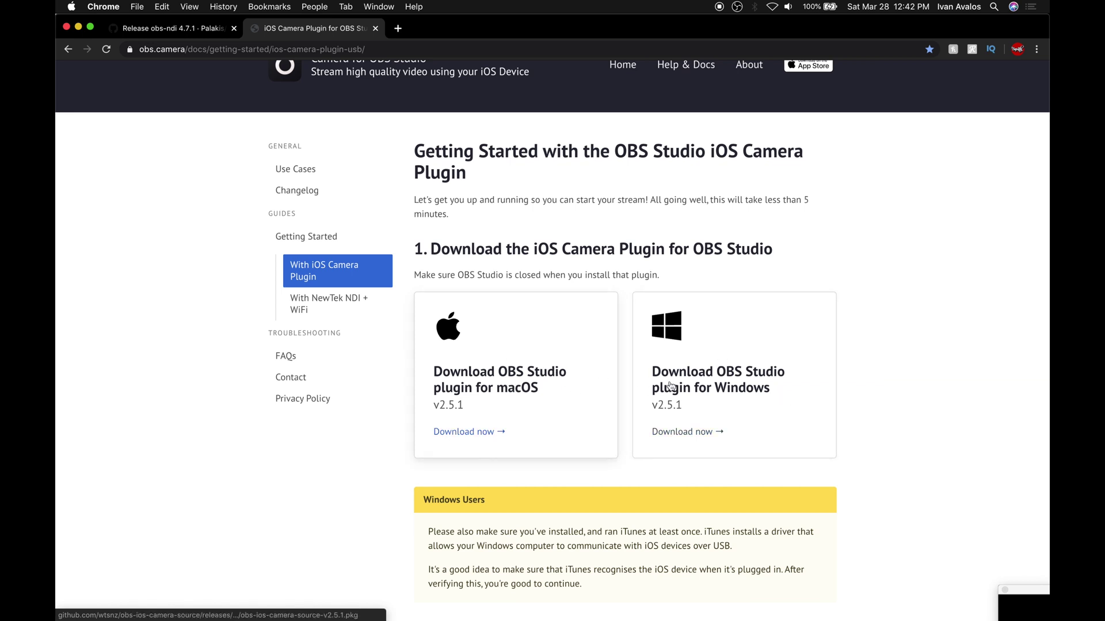
# Check the GitHub obs-ndi release tab, then return and open the NewTek NDI + WiFi guide
pyautogui.hotkey('ctrl', 'shift', 'Tab')
pyautogui.scroll(10, 322, 69)
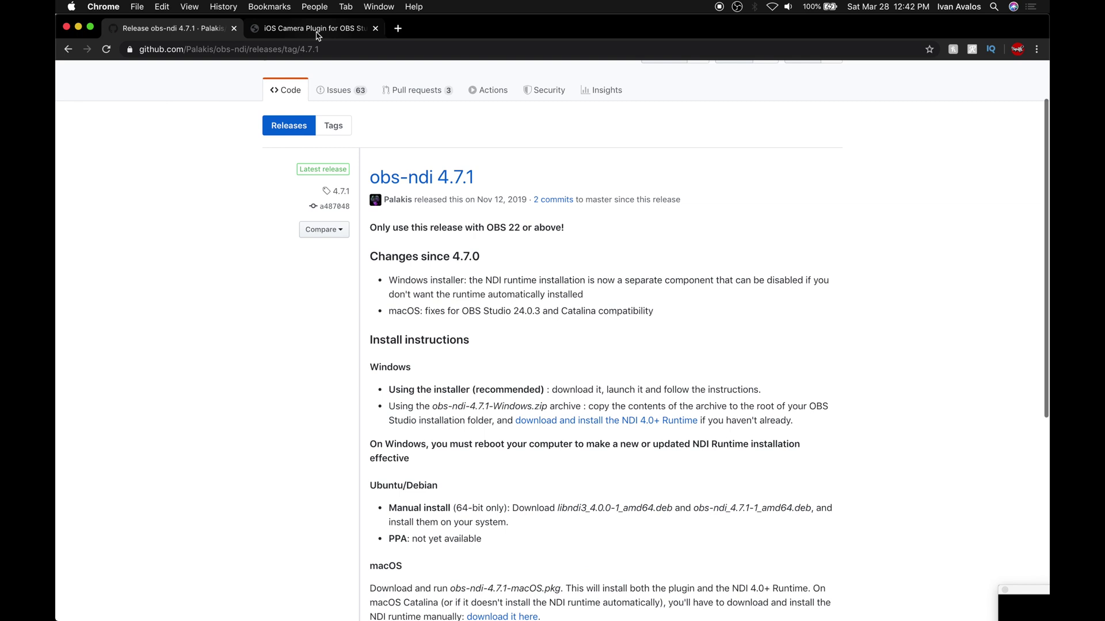
pyautogui.click(318, 37)
pyautogui.scroll(-2, 544, 226)
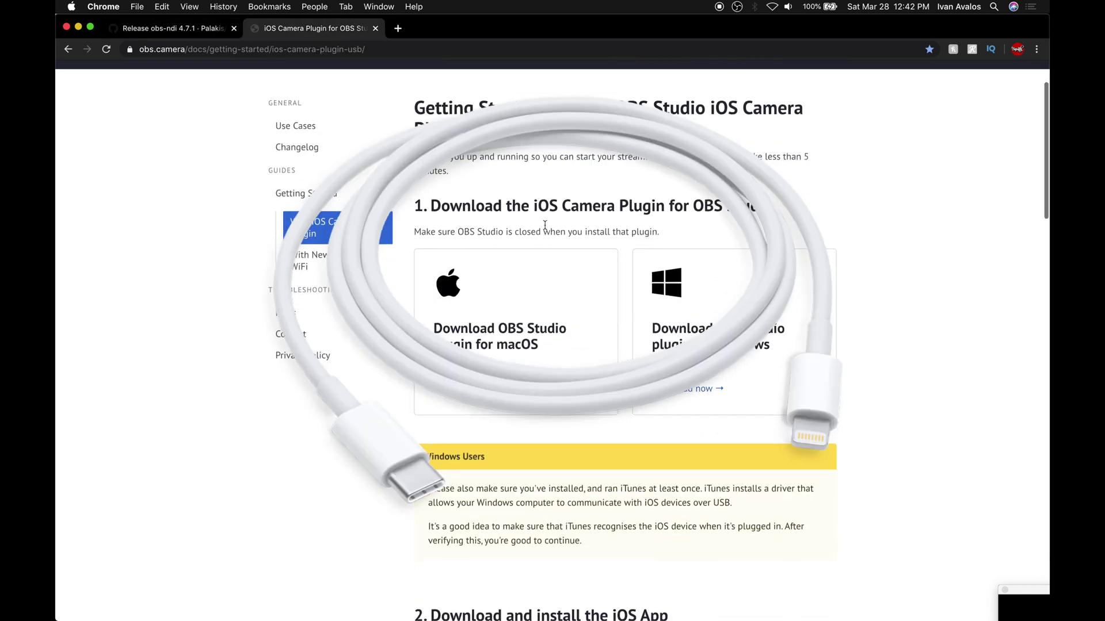
pyautogui.scroll(-1, 834, 230)
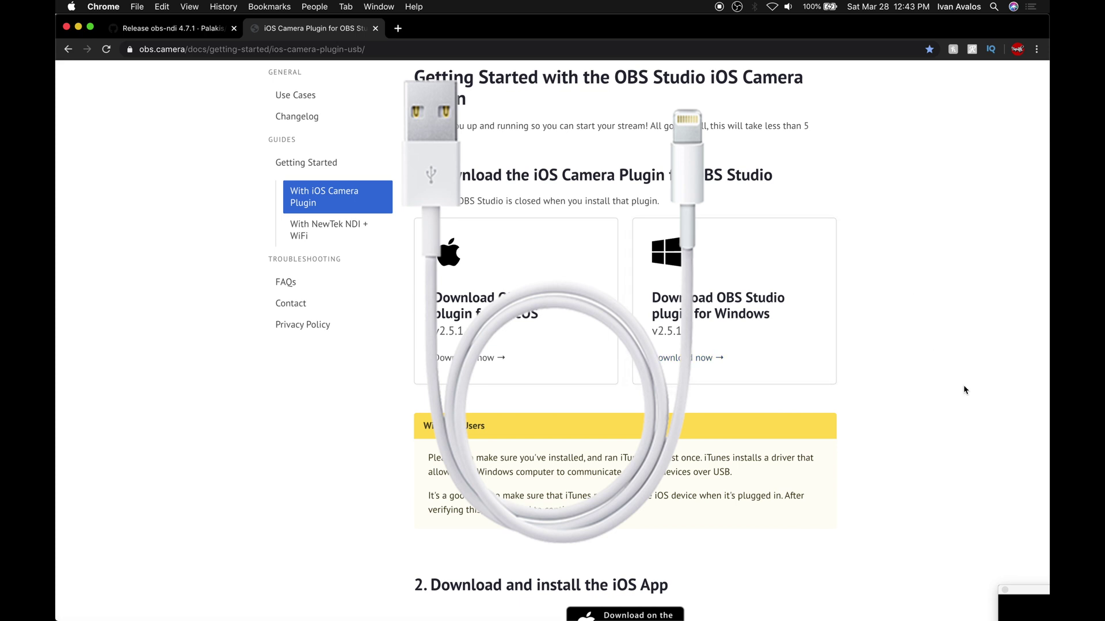
pyautogui.click(328, 229)
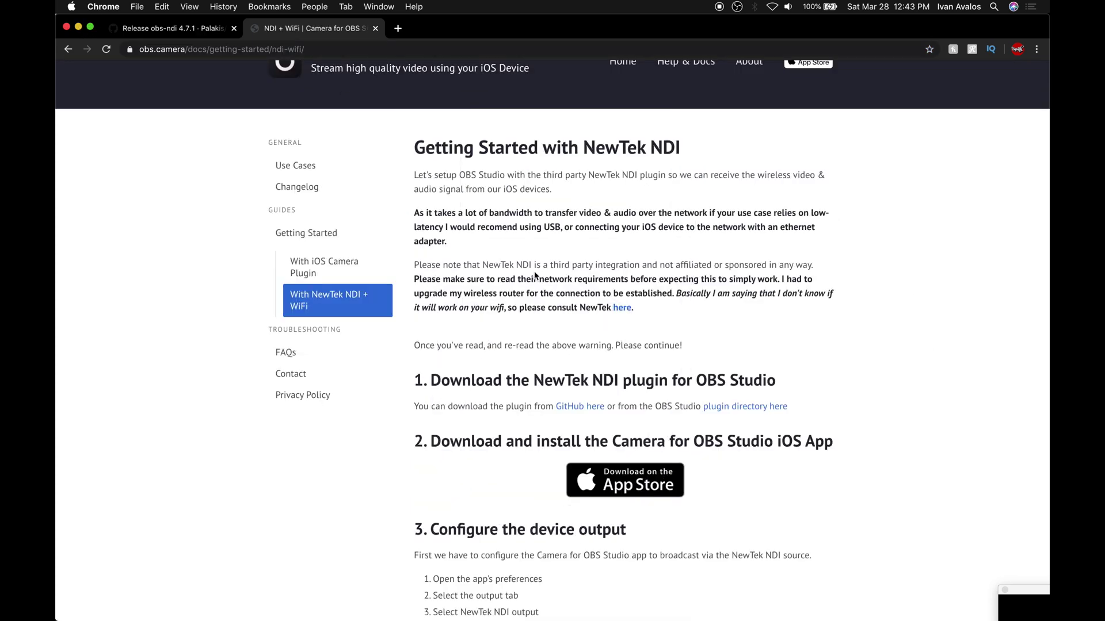
pyautogui.scroll(-2, 588, 355)
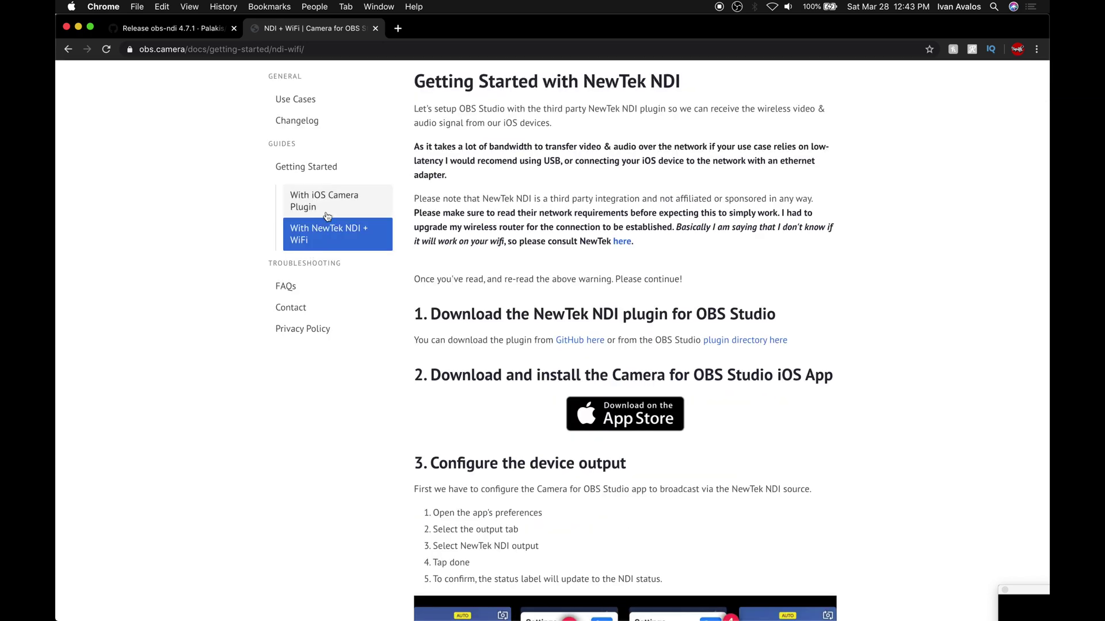
# Minimize the browser and accept iTunes' request to access the connected iPhone
pyautogui.click(78, 28)
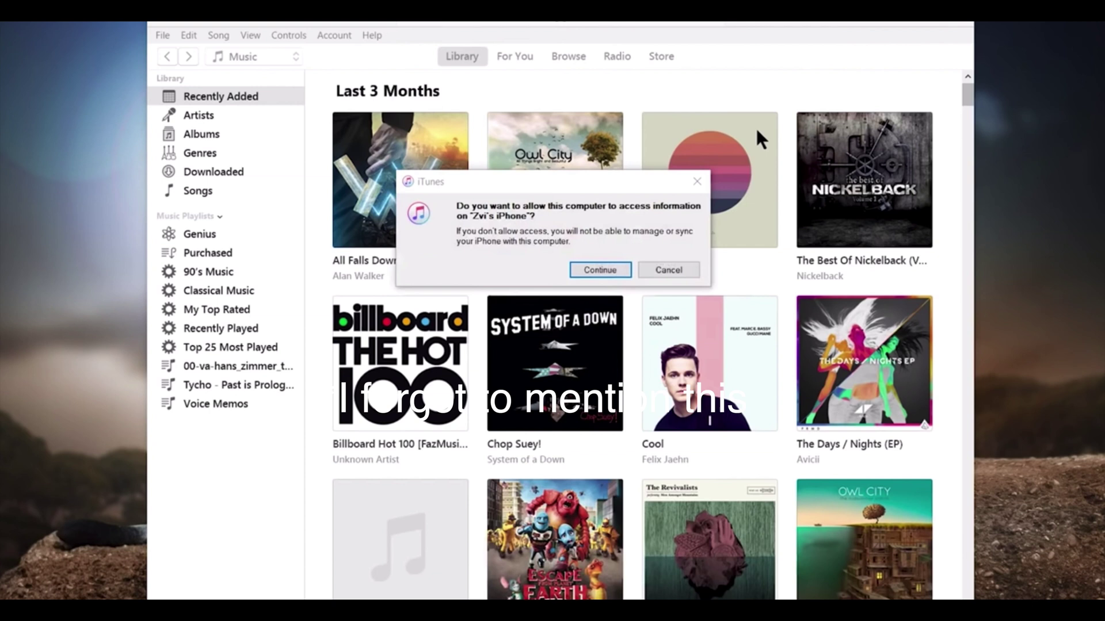
pyautogui.click(598, 269)
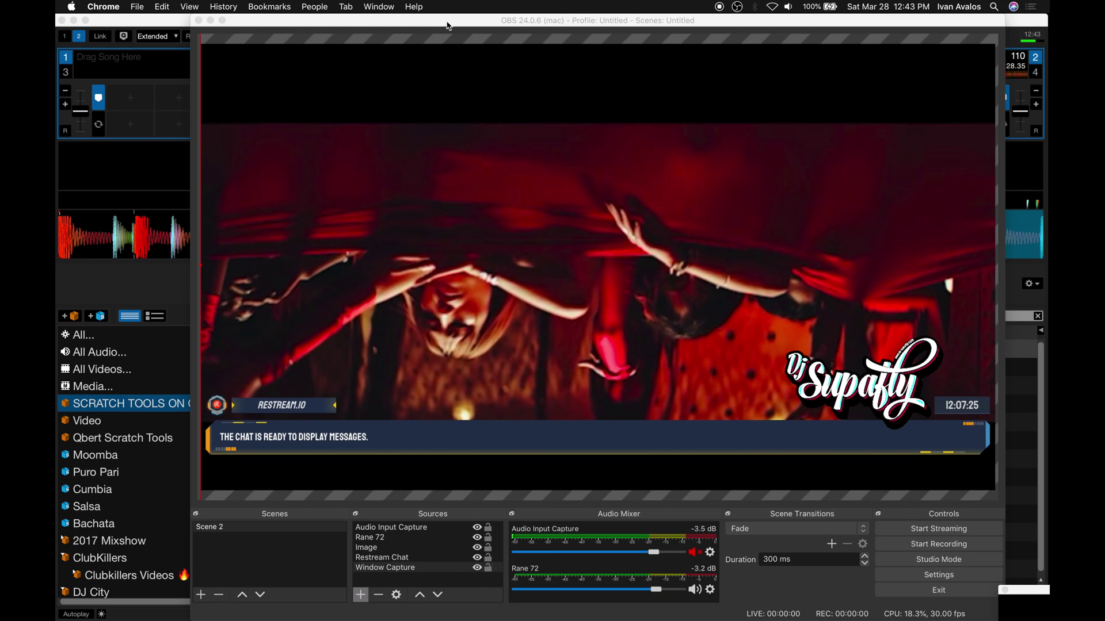
pyautogui.moveTo(451, 23); pyautogui.dragTo(431, 24)
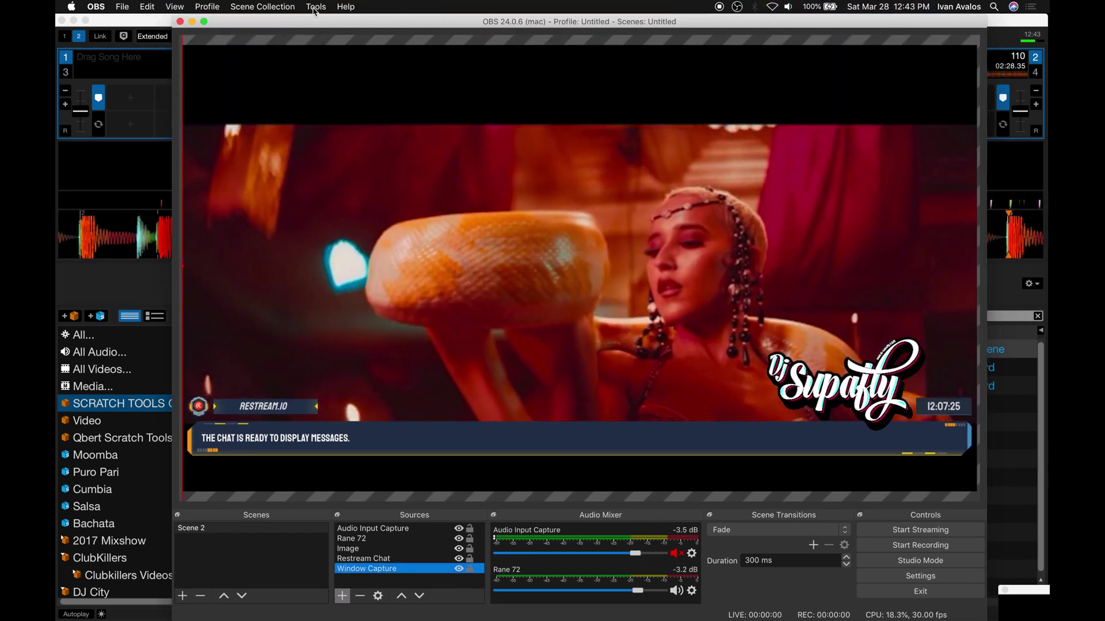
pyautogui.click(316, 6)
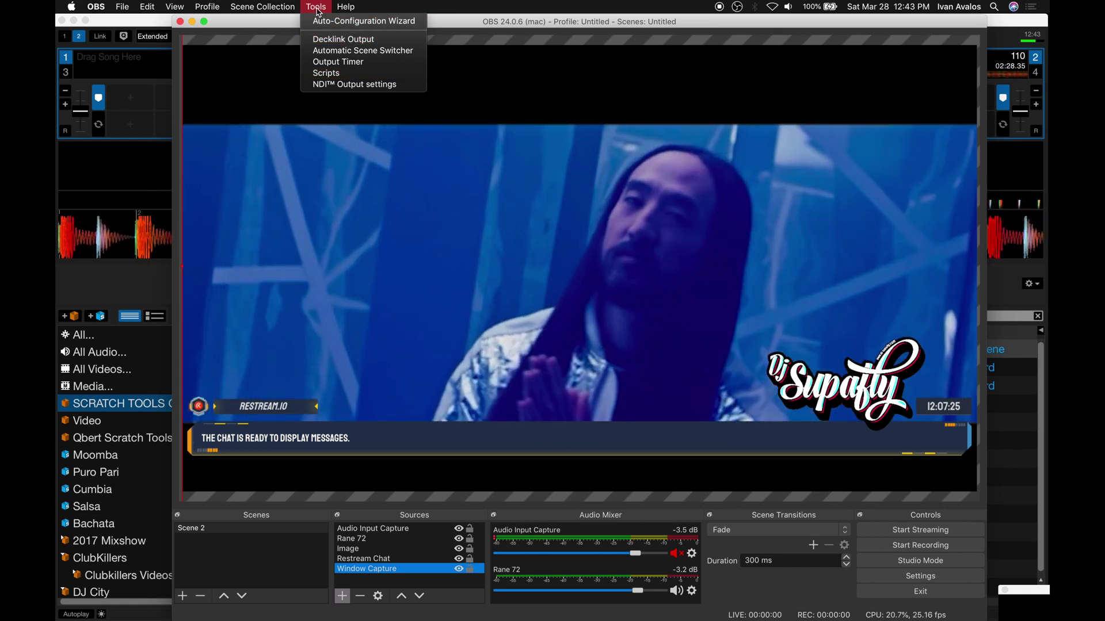
pyautogui.press('Escape')
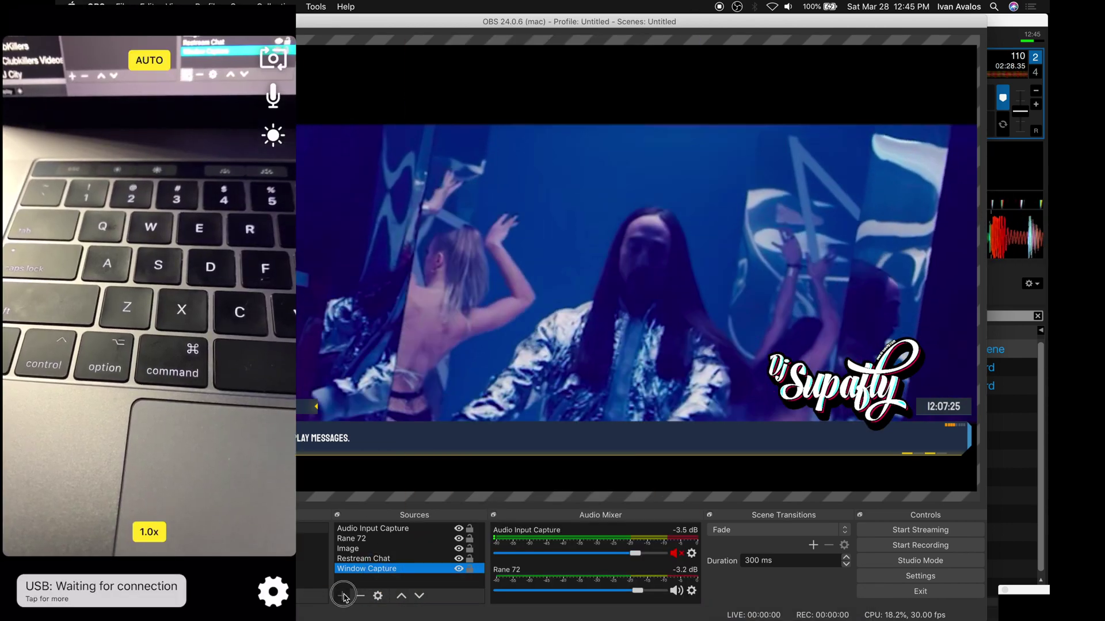
# Add an iOS Camera source using the connected iPhone as its device, then deselect it
pyautogui.click(341, 596)
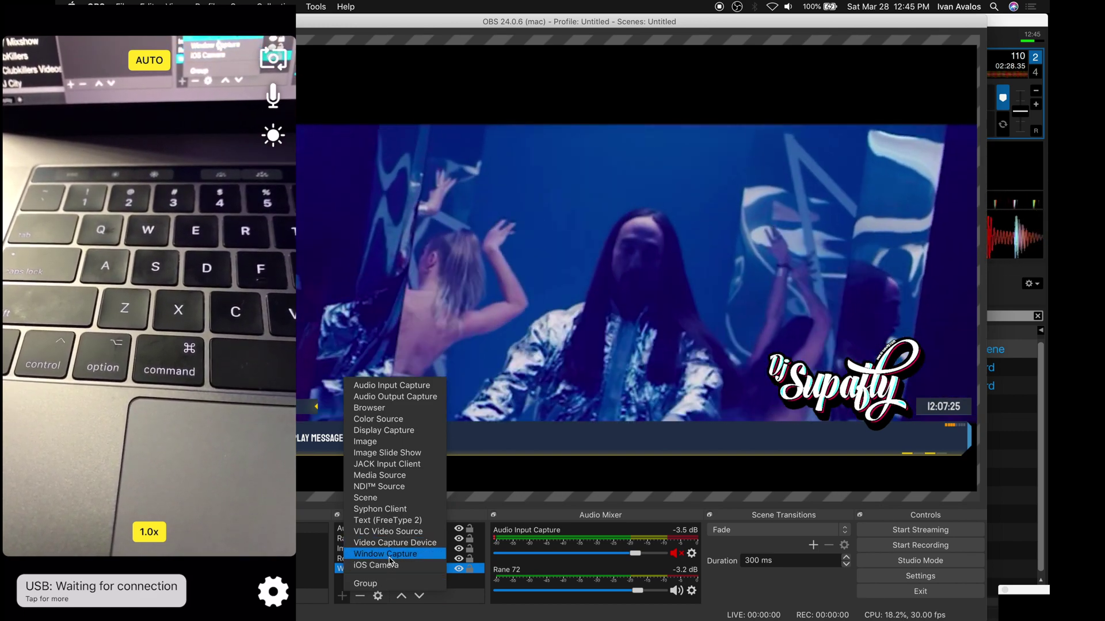
pyautogui.click(385, 566)
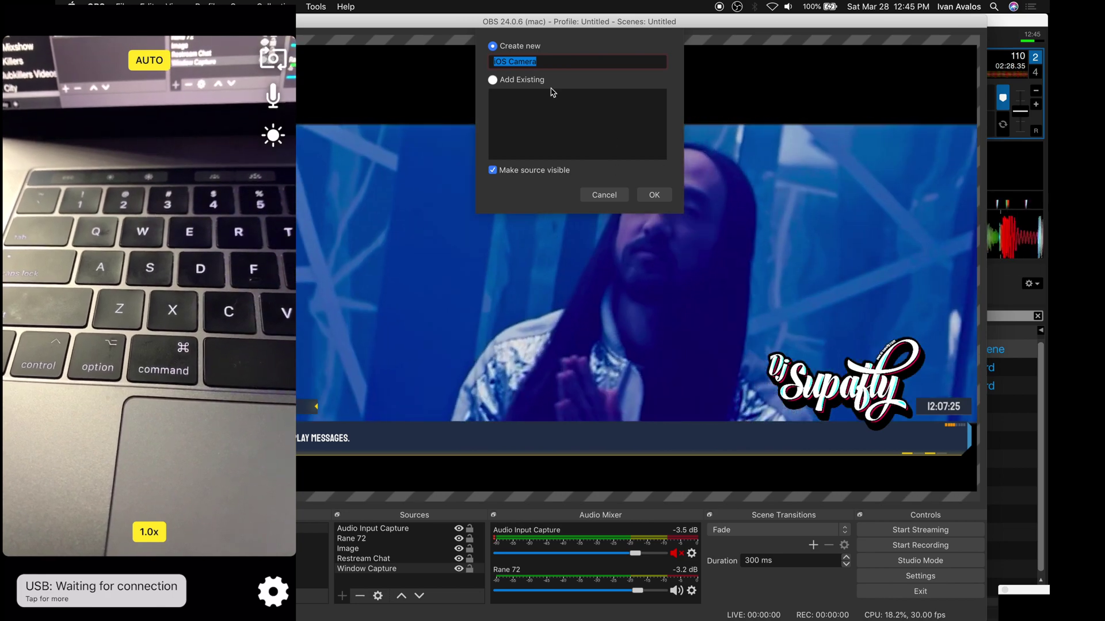
pyautogui.click(654, 194)
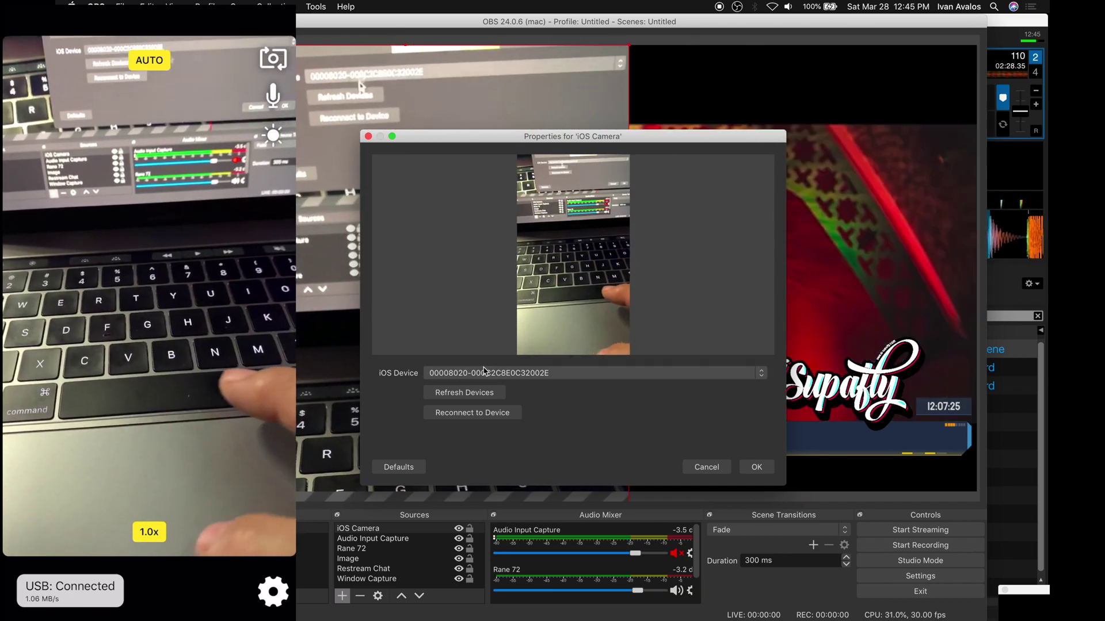
pyautogui.click(757, 467)
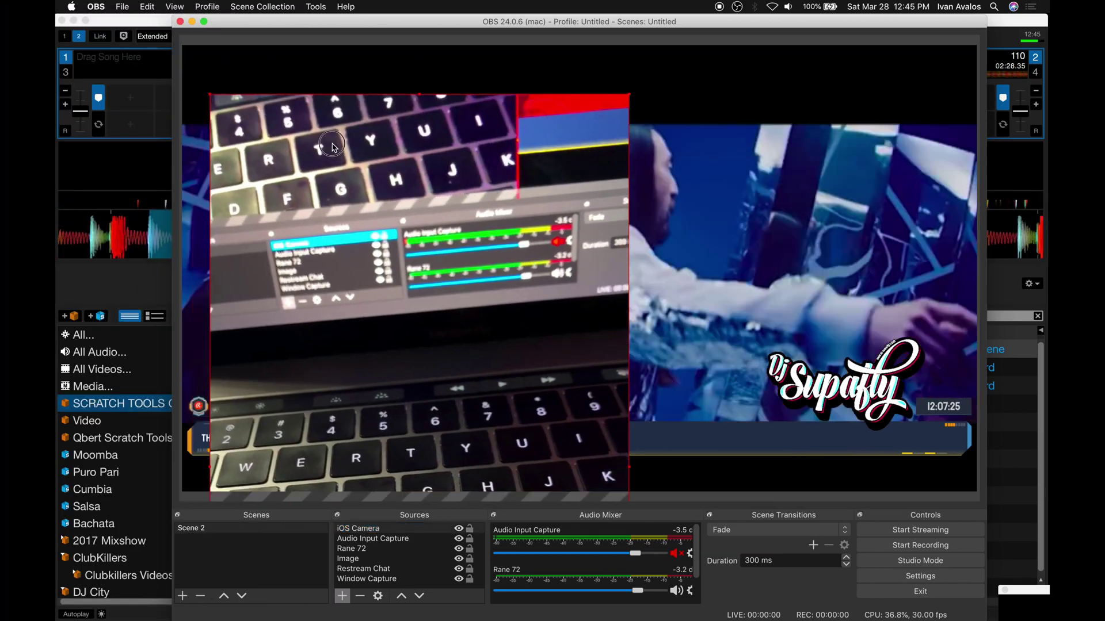
pyautogui.click(544, 325)
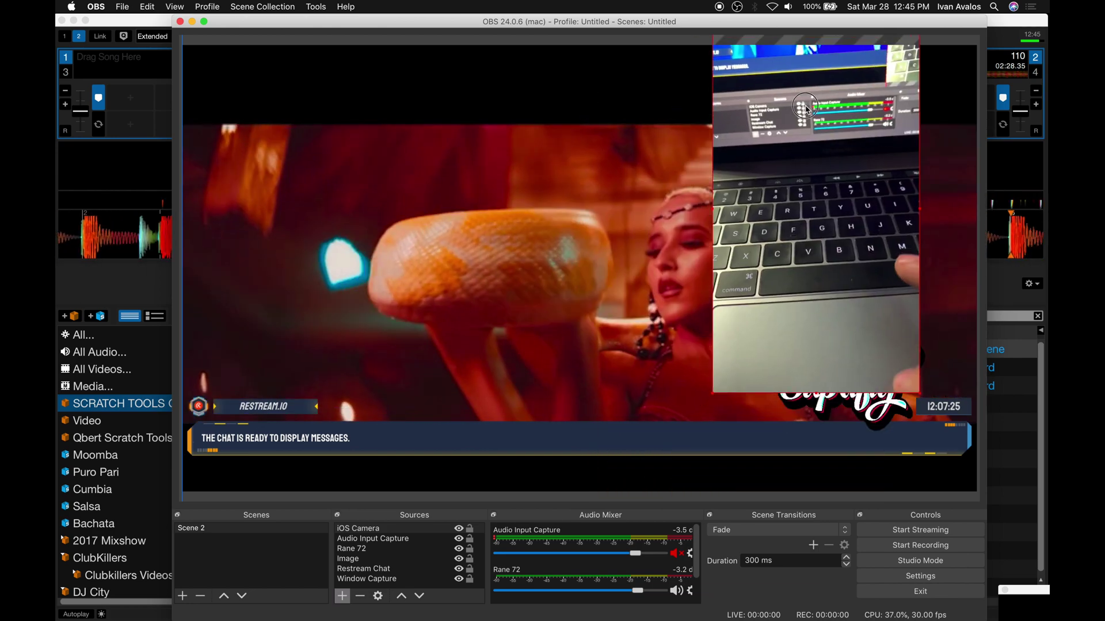
# Enlarge the iPhone camera feed down and left by its corner handle
pyautogui.click(841, 144)
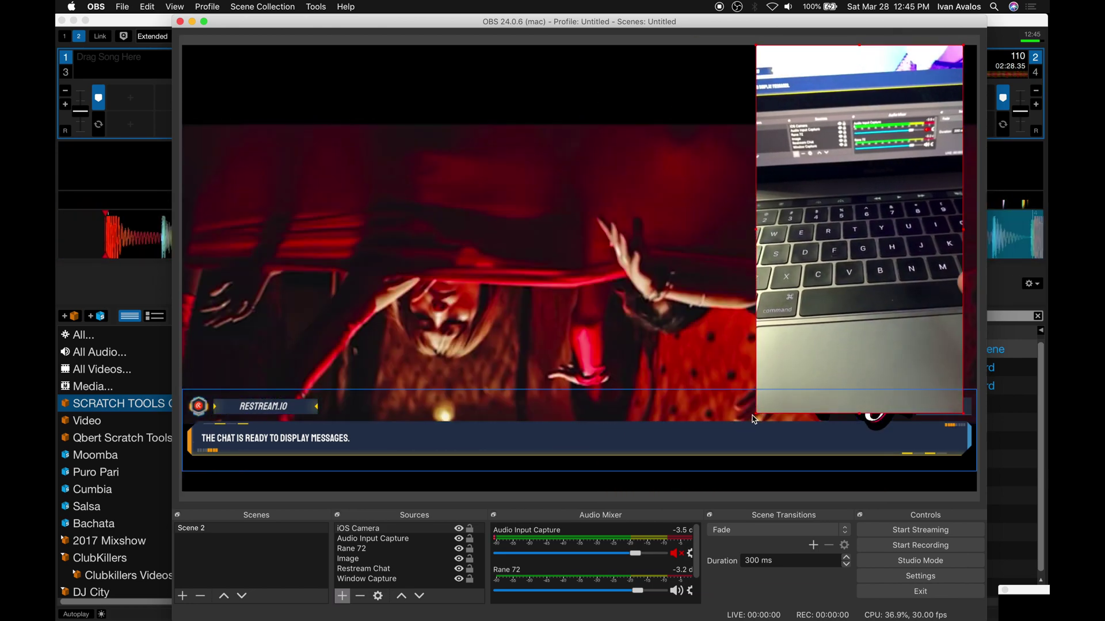
pyautogui.click(757, 415)
pyautogui.moveTo(757, 415); pyautogui.dragTo(746, 495)
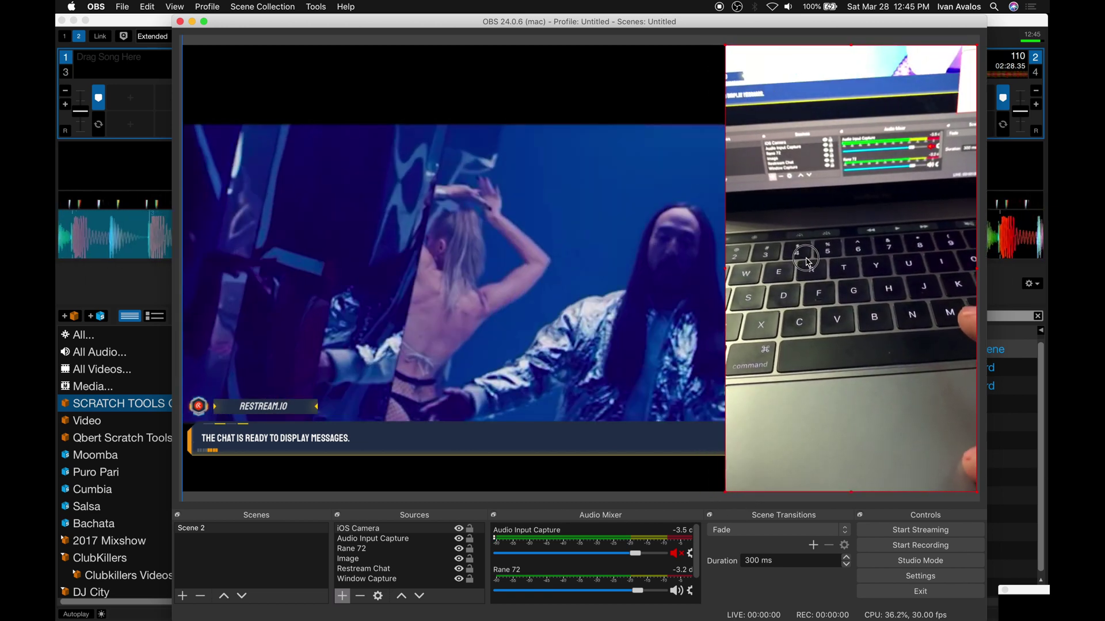
# Move the iOS Camera layer to the bottom of the Sources list
pyautogui.click(365, 528)
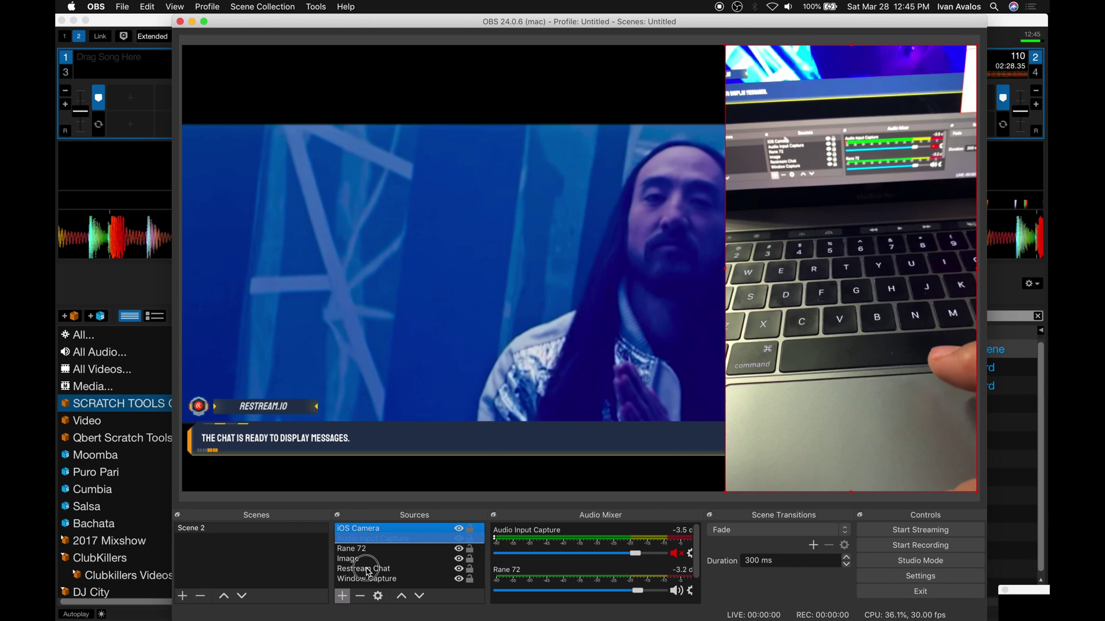
pyautogui.keyDown('super'); pyautogui.click(375, 570); pyautogui.keyUp('super')
pyautogui.moveTo(376, 570)
pyautogui.mouseDown()
pyautogui.moveTo(375, 583)
pyautogui.moveTo(376, 570)
pyautogui.mouseUp()
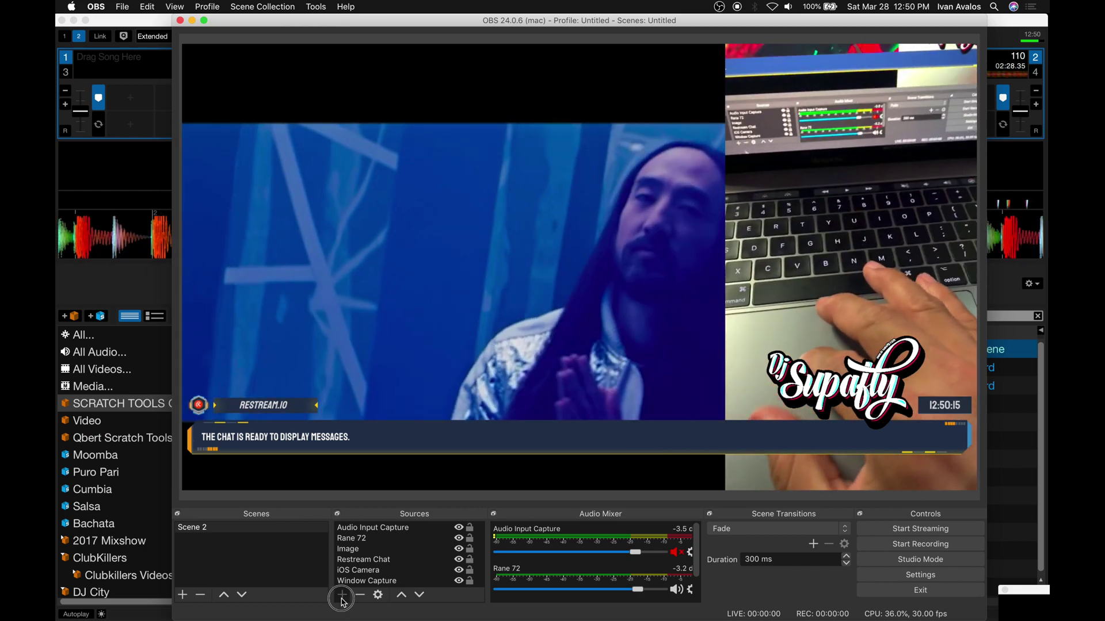
# Add an NDI™ Source receiving the iPhone's camera feed at highest bandwidth
pyautogui.click(341, 596)
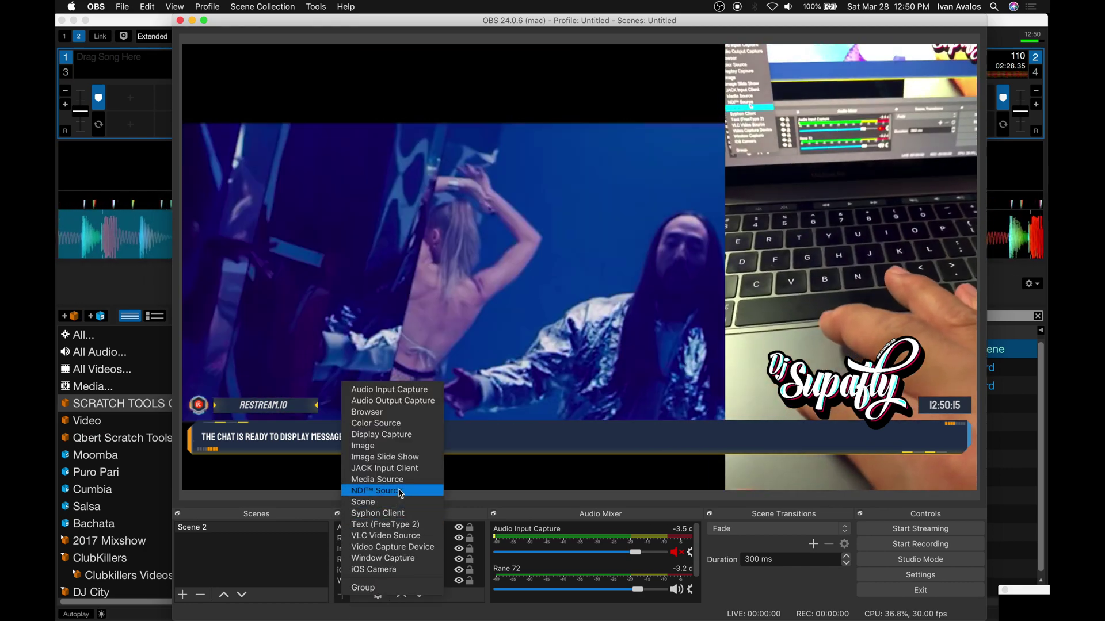
pyautogui.click(401, 493)
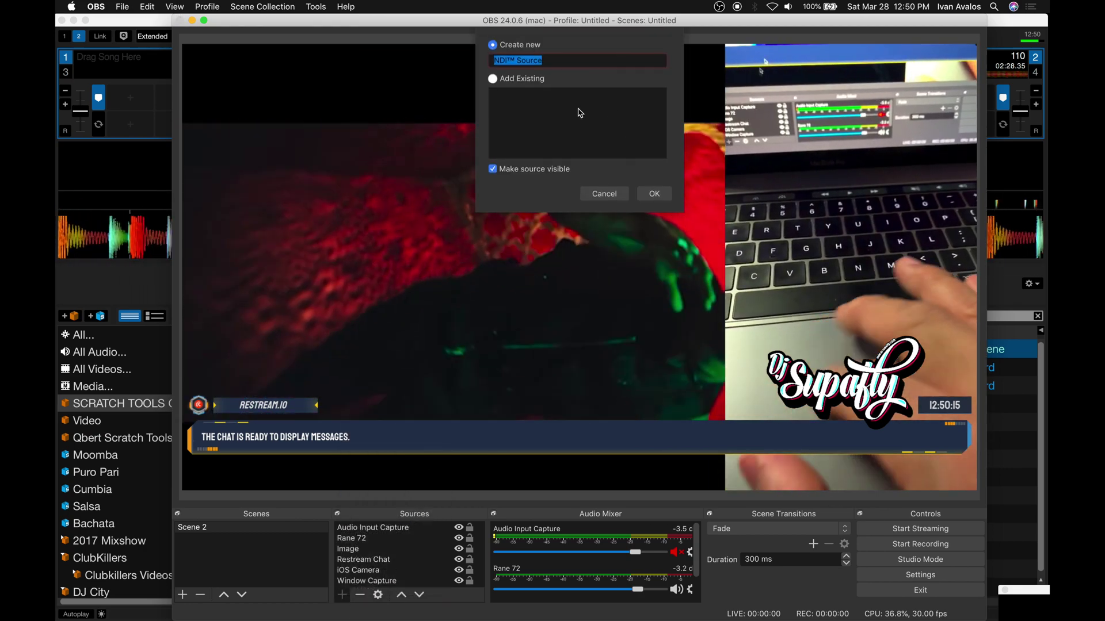
pyautogui.click(659, 193)
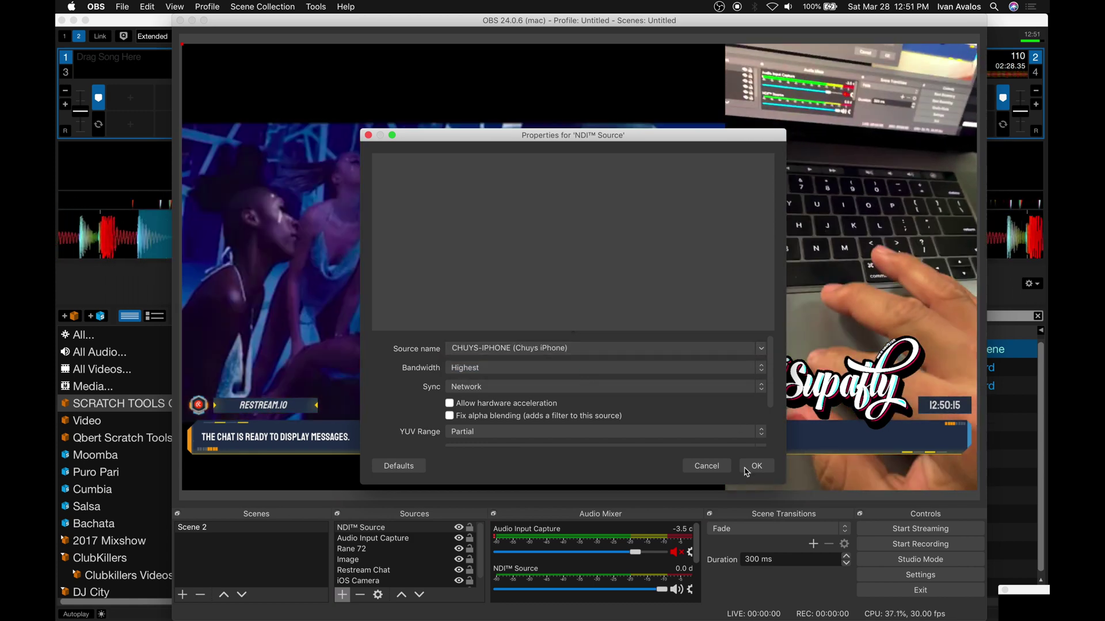
pyautogui.click(757, 468)
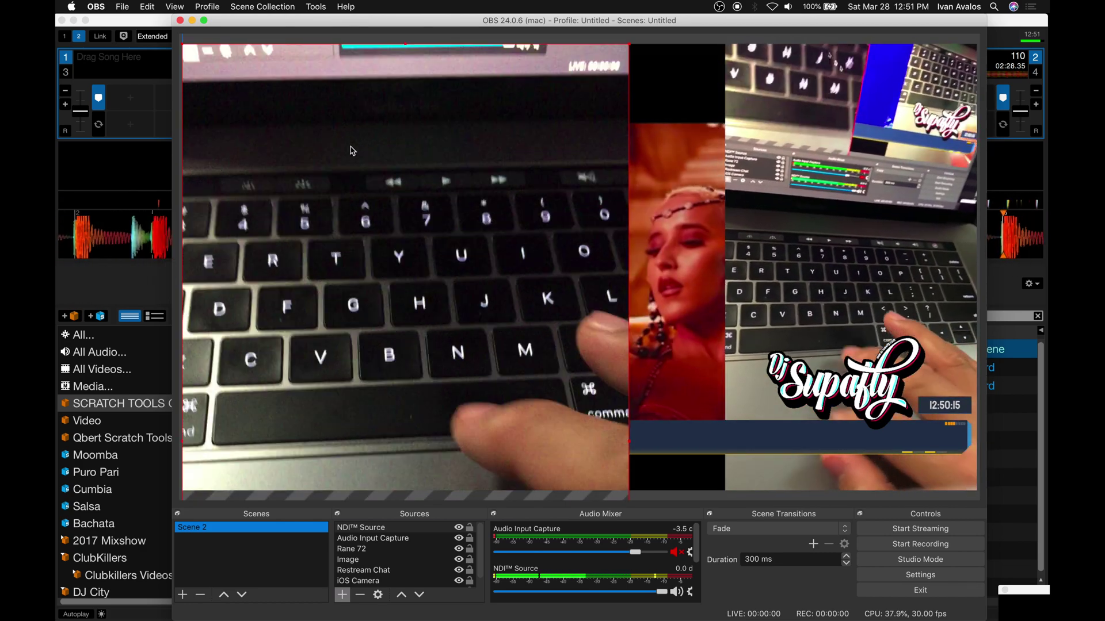
# Shrink the NDI phone feed and fit it along the left third of Scene 2
pyautogui.click(269, 106)
pyautogui.moveTo(268, 106); pyautogui.dragTo(457, 318)
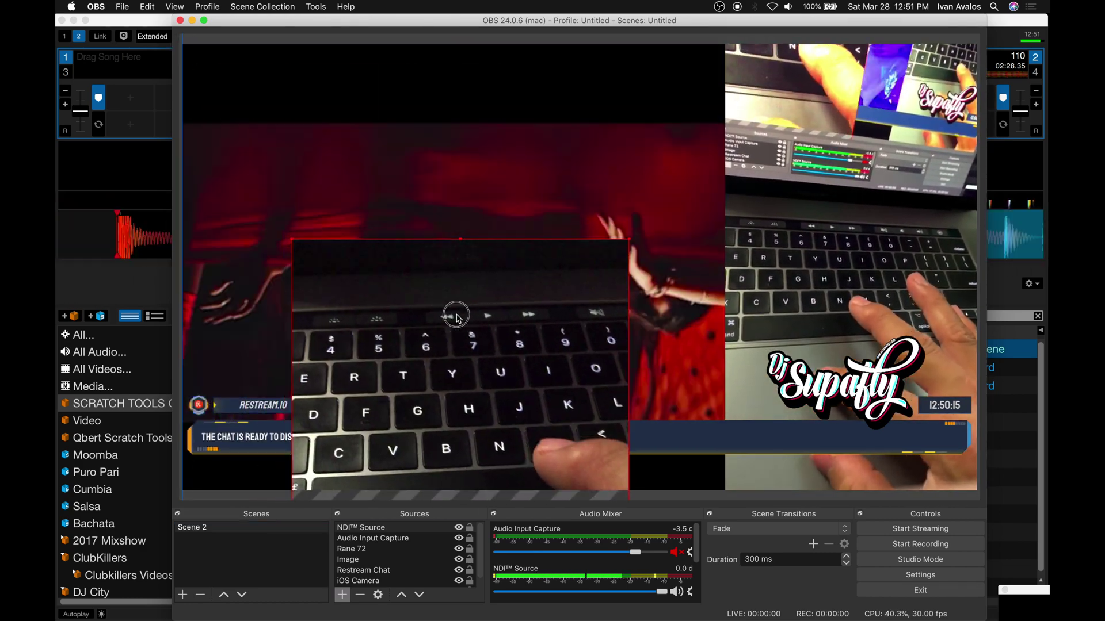
pyautogui.moveTo(525, 395); pyautogui.dragTo(629, 91)
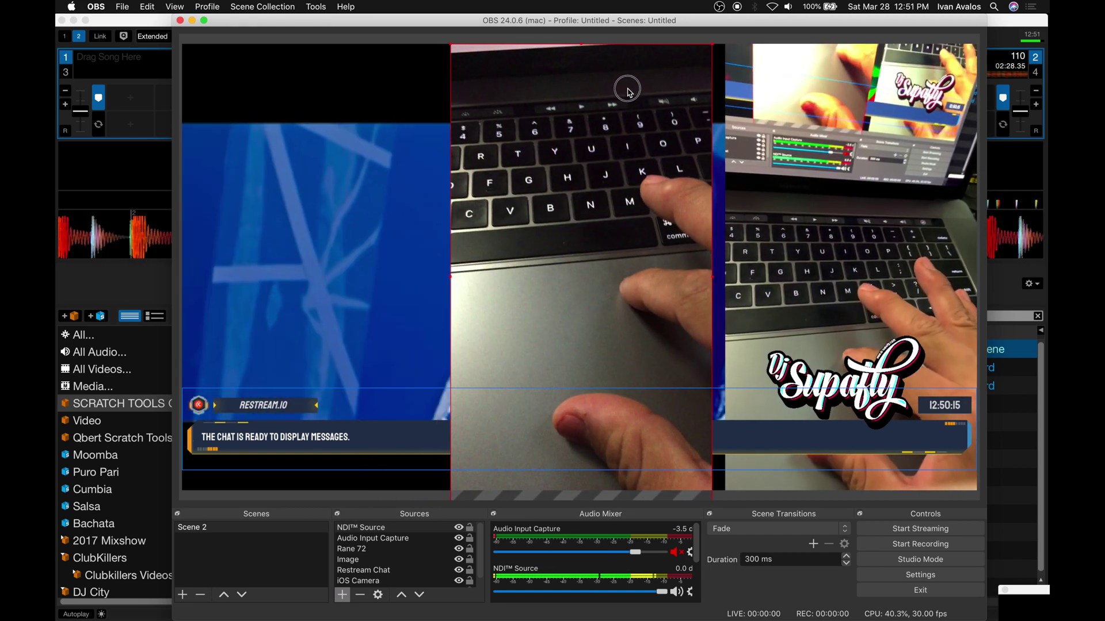
pyautogui.moveTo(453, 46); pyautogui.dragTo(530, 143)
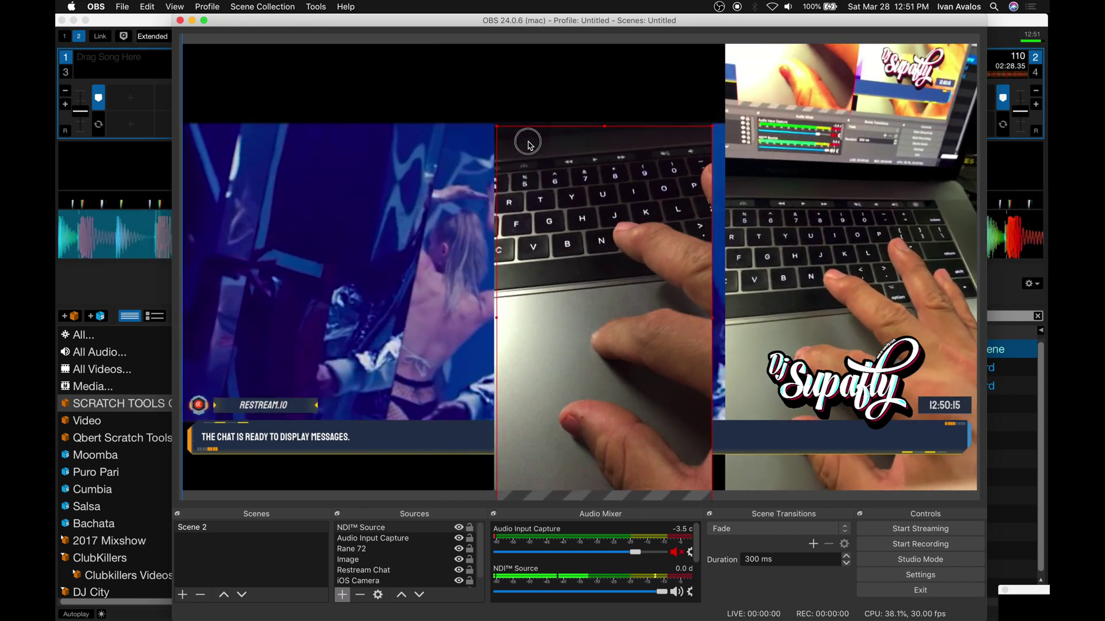
pyautogui.moveTo(477, 79); pyautogui.dragTo(248, 133)
pyautogui.moveTo(432, 471)
pyautogui.mouseDown()
pyautogui.moveTo(442, 479)
pyautogui.moveTo(433, 489)
pyautogui.mouseUp()
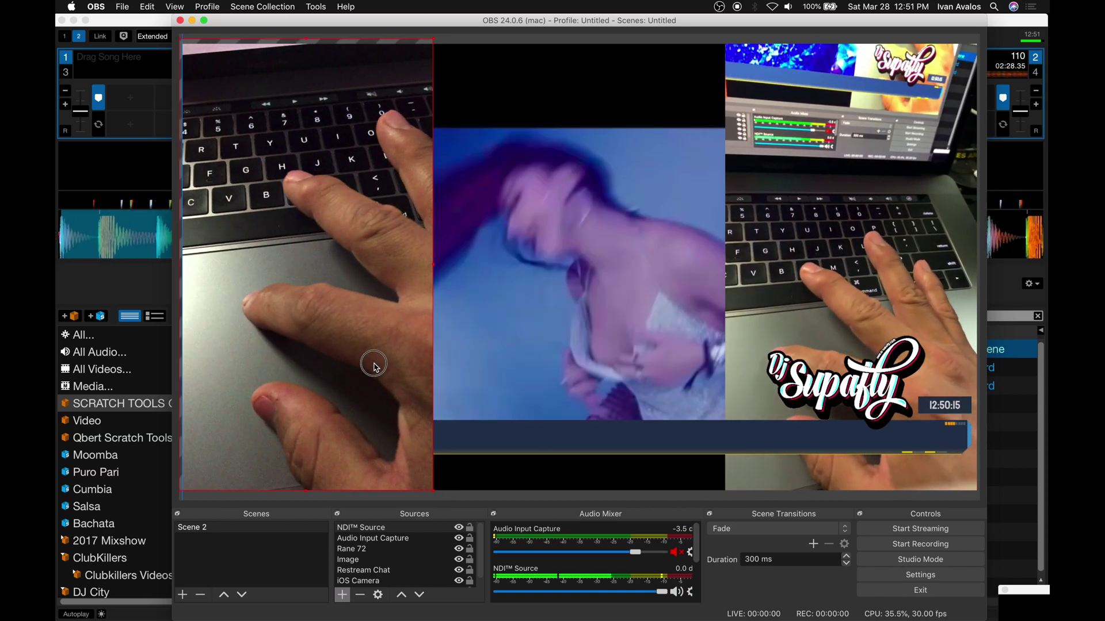
pyautogui.moveTo(370, 362); pyautogui.dragTo(375, 368)
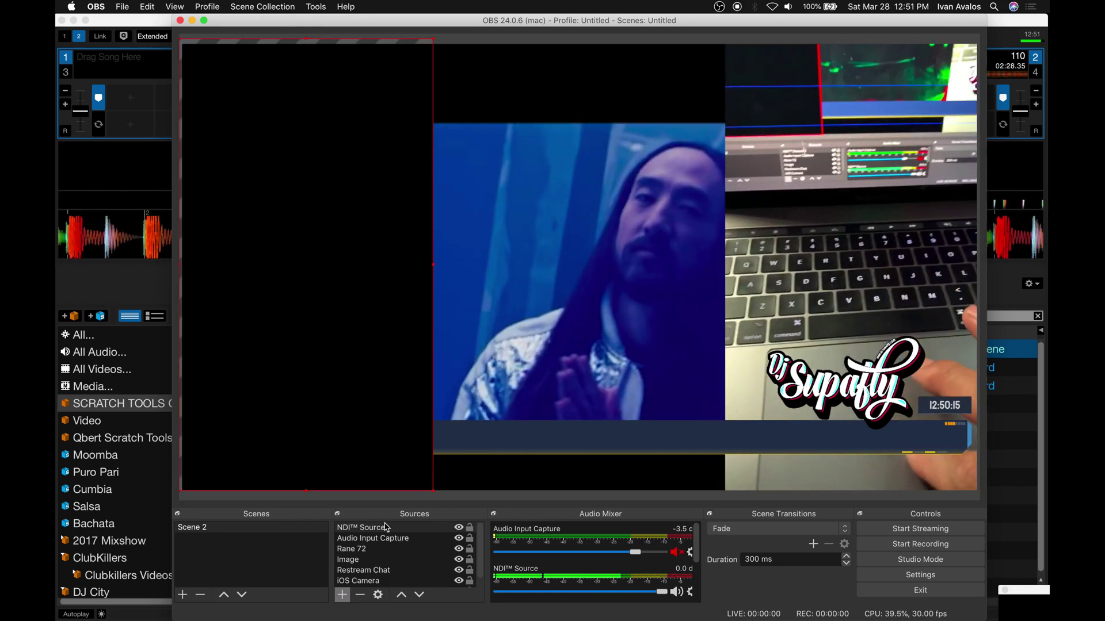
# Delete the NDI Source from Scene 2, then toggle Audio Input Capture's mute so it stays muted
pyautogui.click(387, 527)
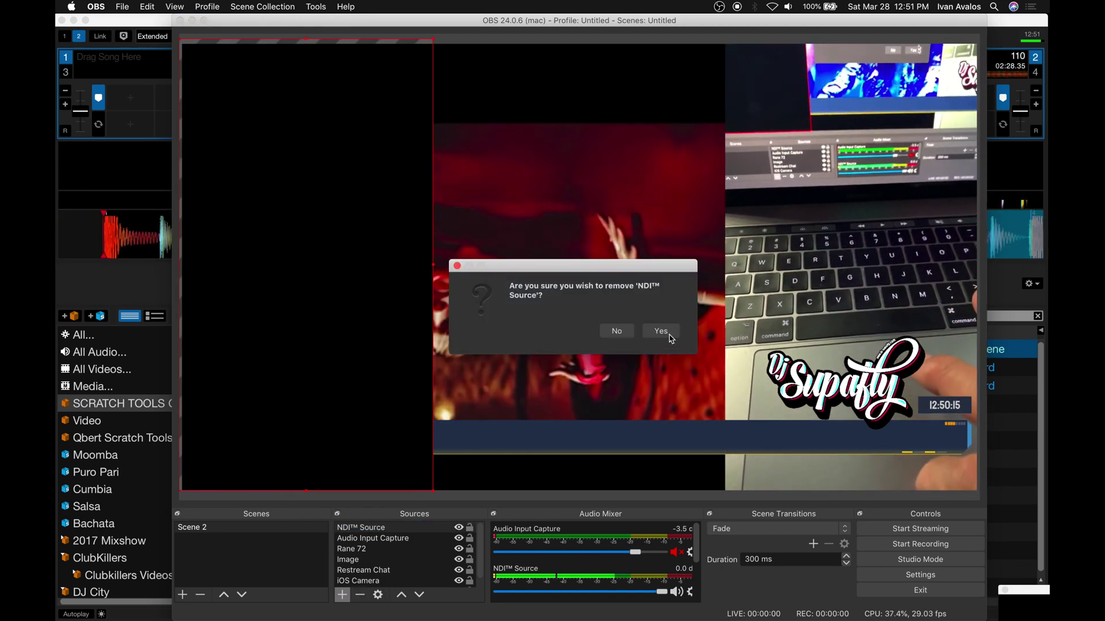
pyautogui.click(669, 335)
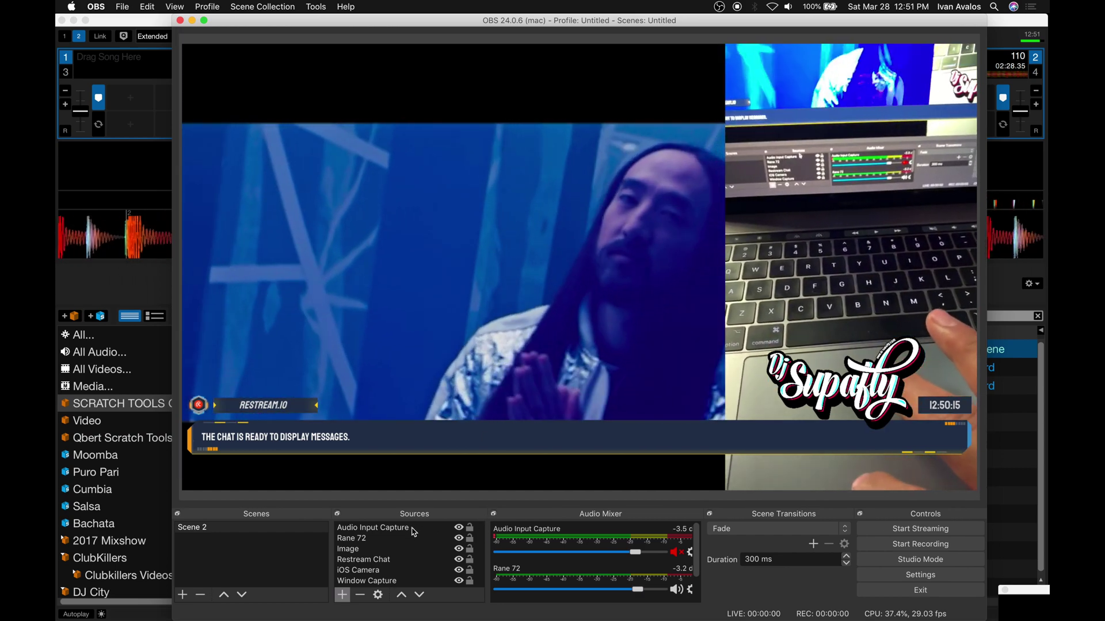
pyautogui.click(414, 528)
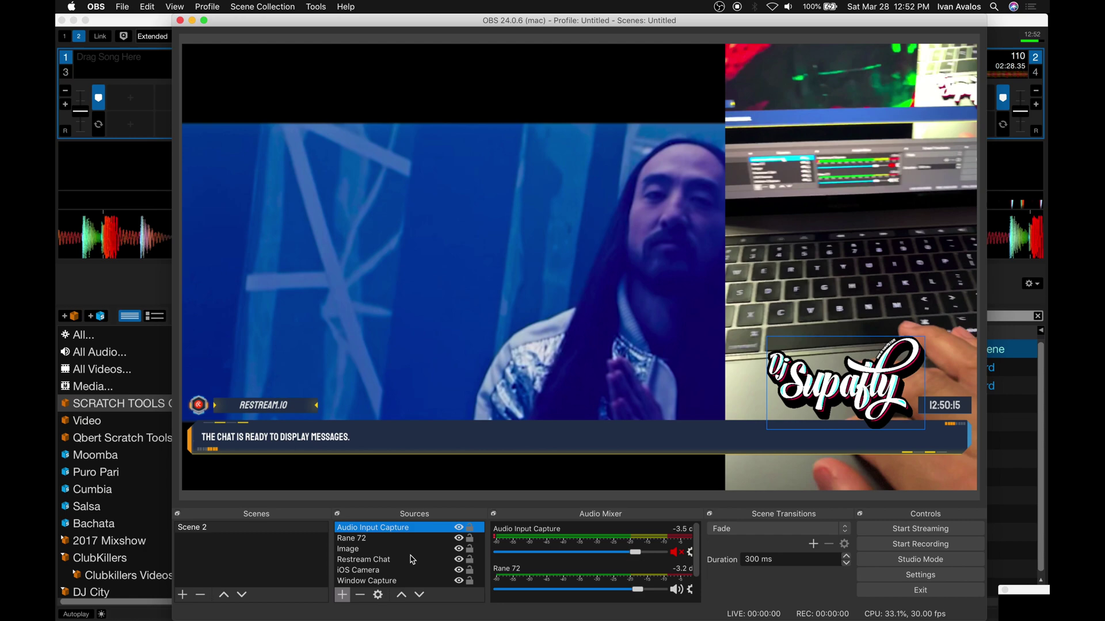
pyautogui.click(460, 539)
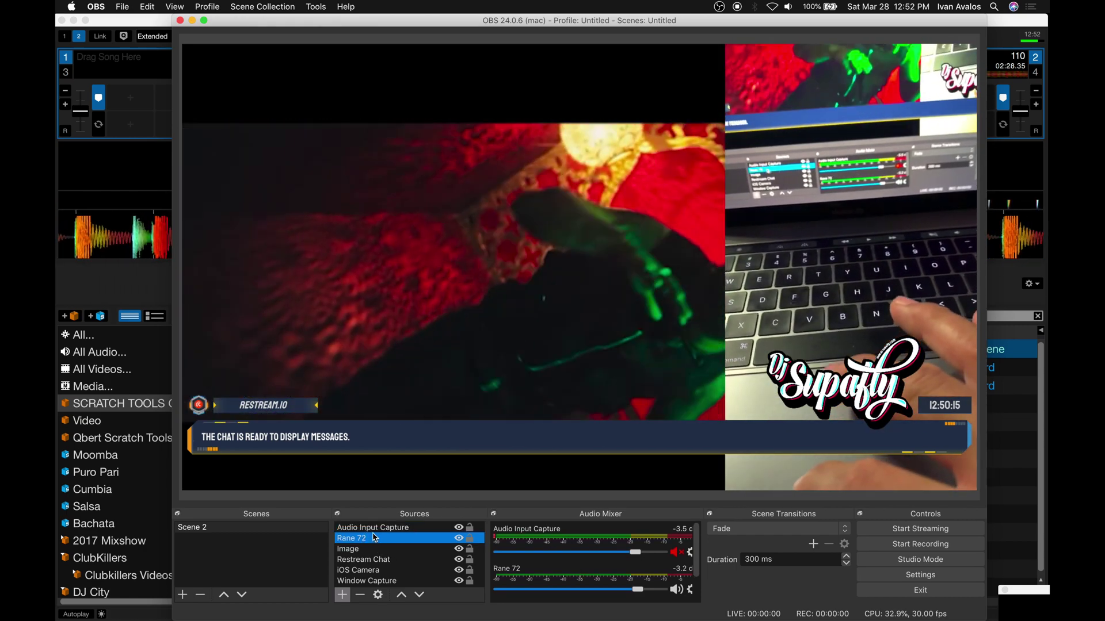
pyautogui.press('Up')
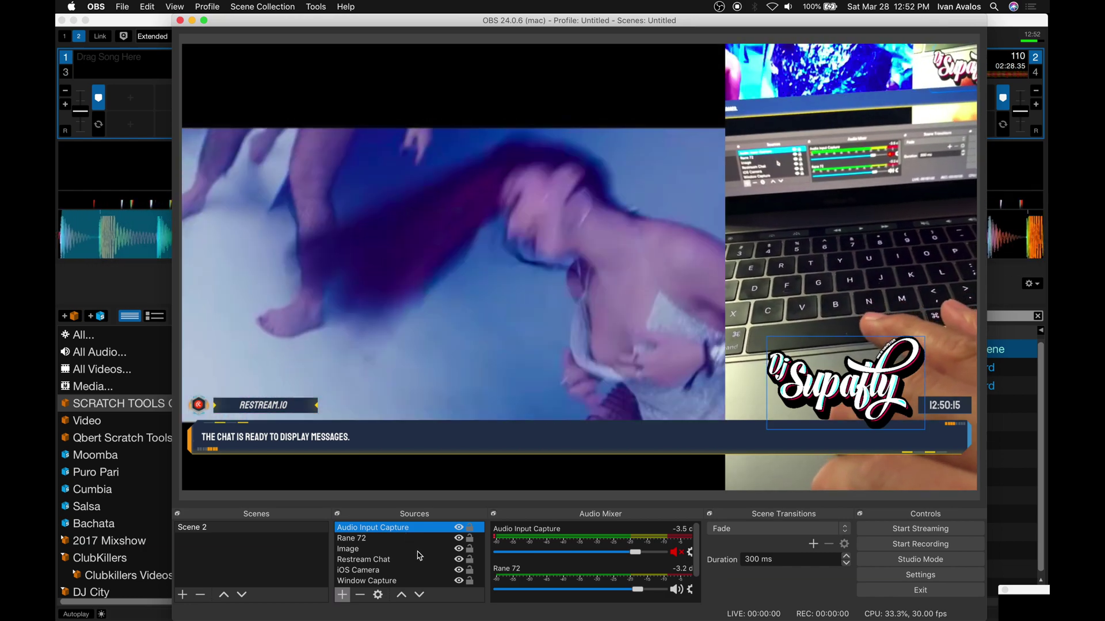
pyautogui.click(679, 554)
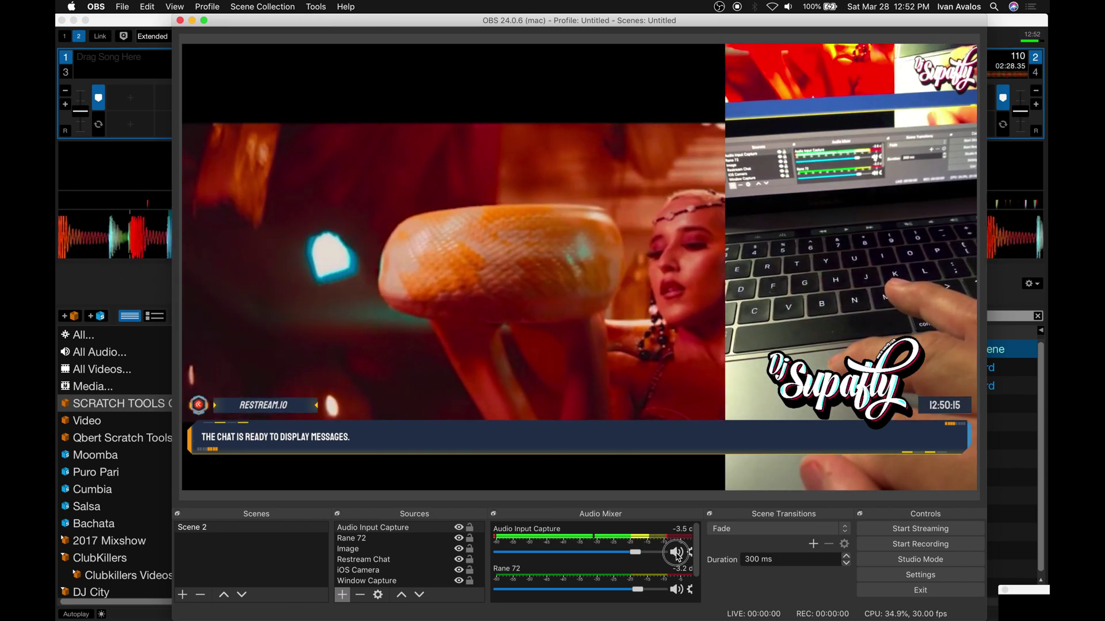
pyautogui.click(678, 554)
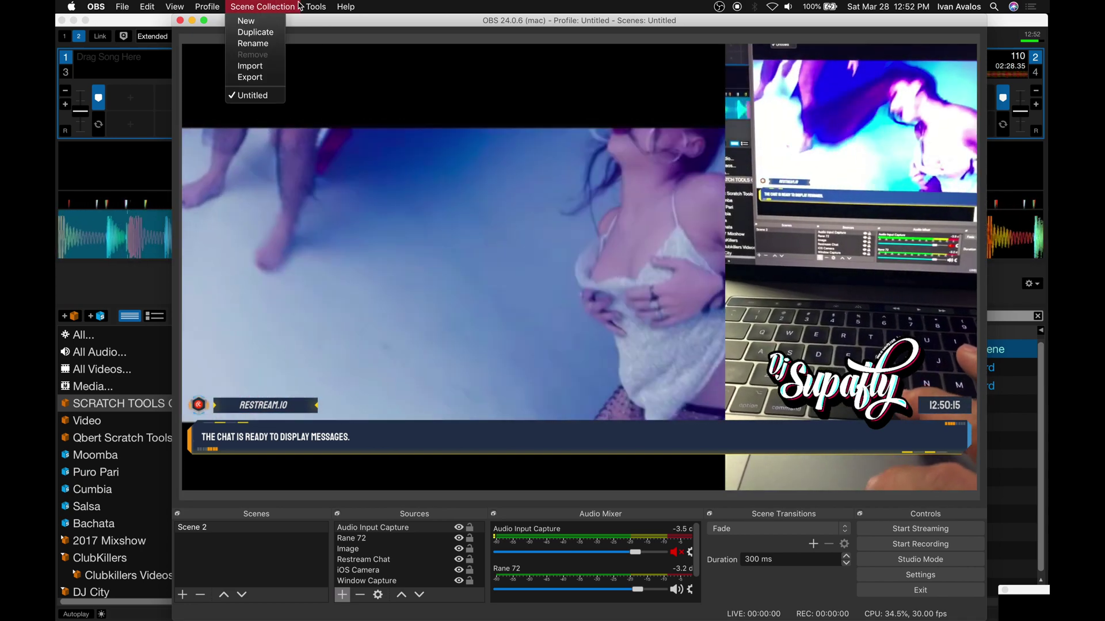
# Turn on NDI Main Output in NDI Output Settings, keeping Preview Output unchecked
pyautogui.moveTo(320, 8)
pyautogui.click(350, 89)
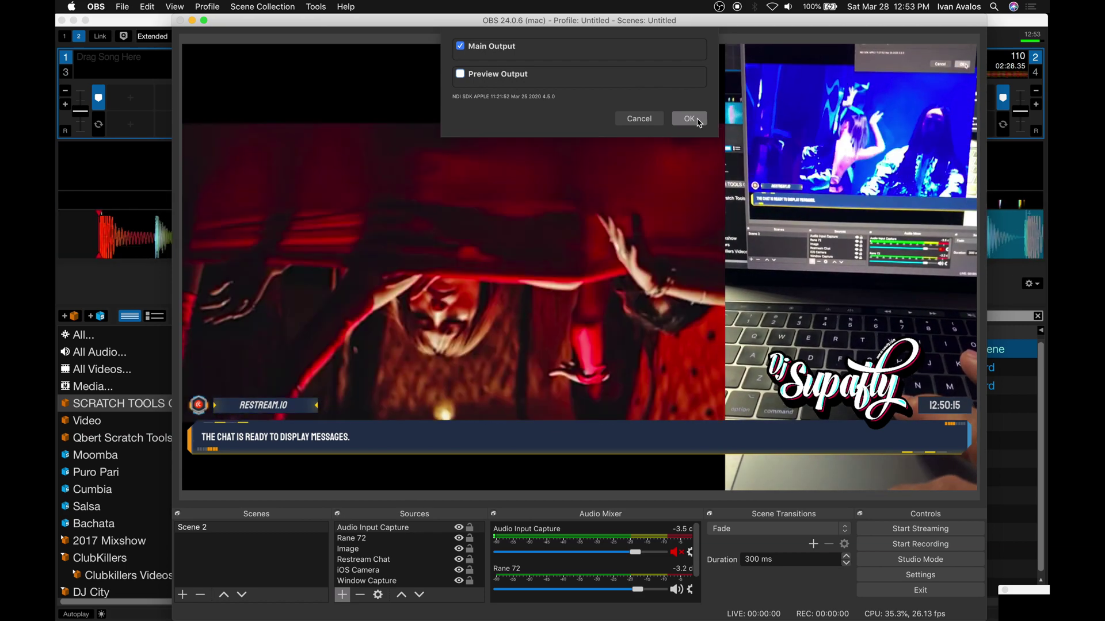
pyautogui.click(699, 124)
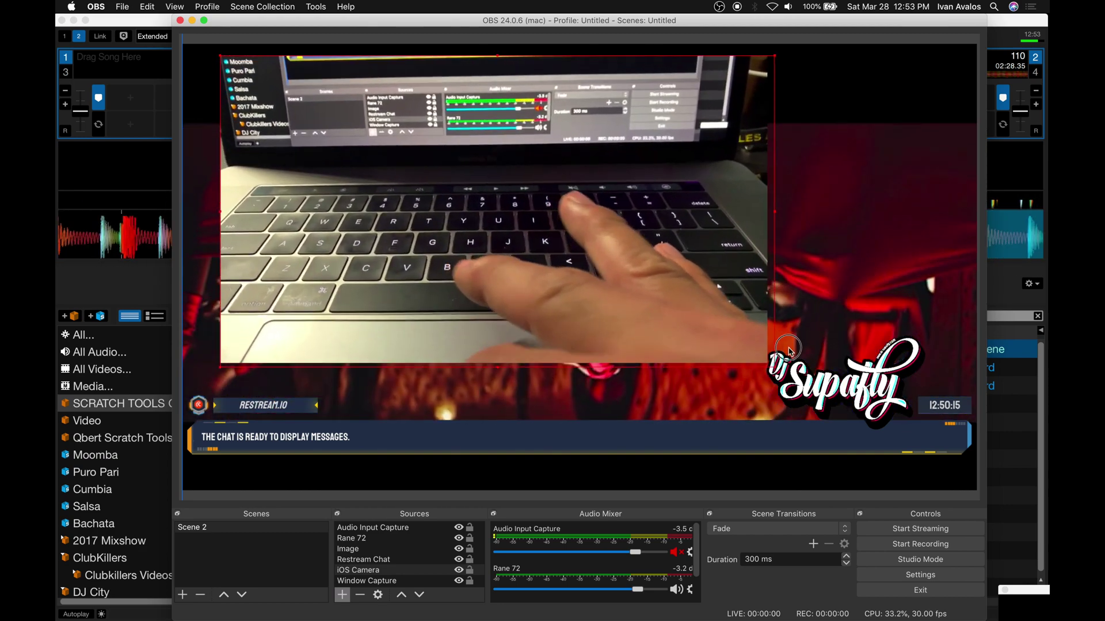
# Stretch the iOS Camera feed across most of the canvas beneath the logo and chat overlays
pyautogui.moveTo(789, 350); pyautogui.dragTo(944, 432)
pyautogui.moveTo(663, 266); pyautogui.dragTo(721, 260)
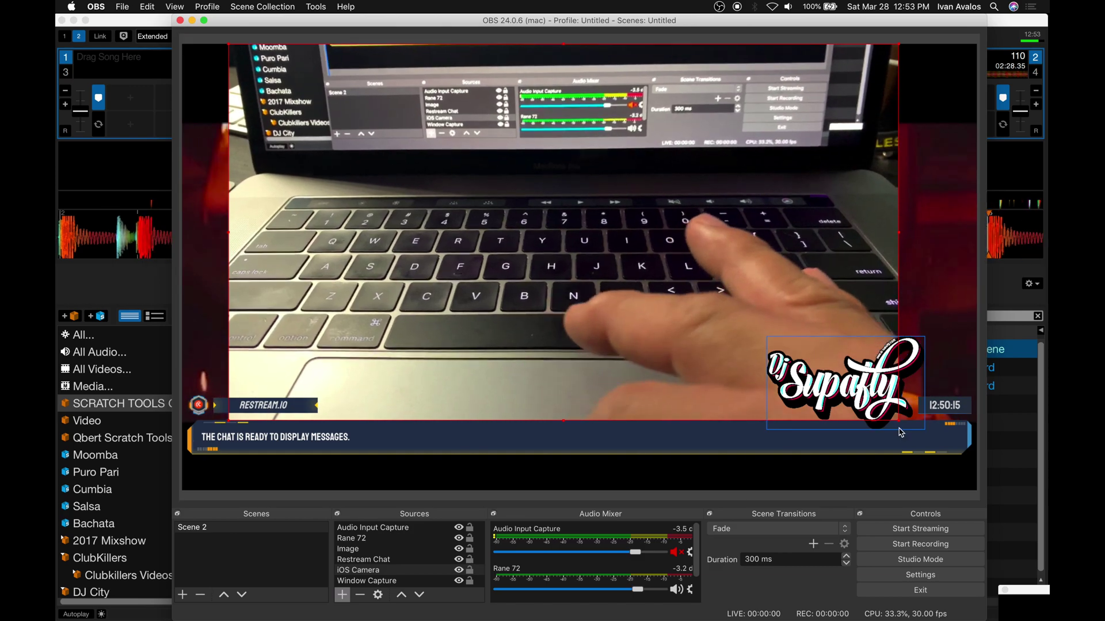
pyautogui.moveTo(928, 432); pyautogui.dragTo(931, 433)
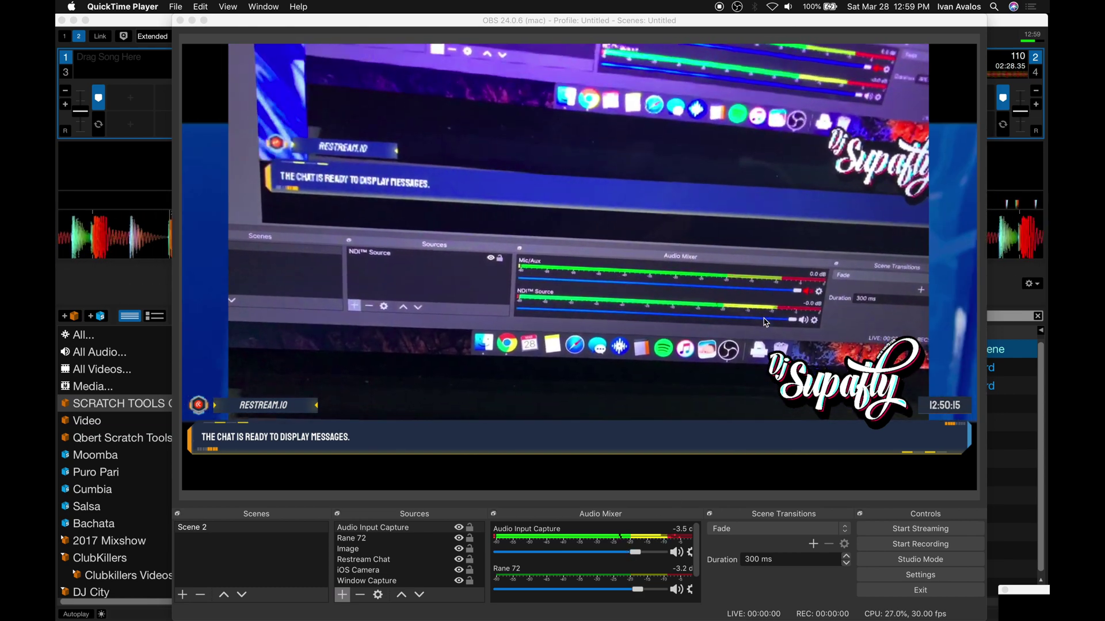
# Lower the Audio Input Capture fader from -3.5 dB to about -5.0 dB
pyautogui.moveTo(635, 552)
pyautogui.mouseDown()
pyautogui.moveTo(526, 553)
pyautogui.moveTo(628, 552)
pyautogui.mouseUp()
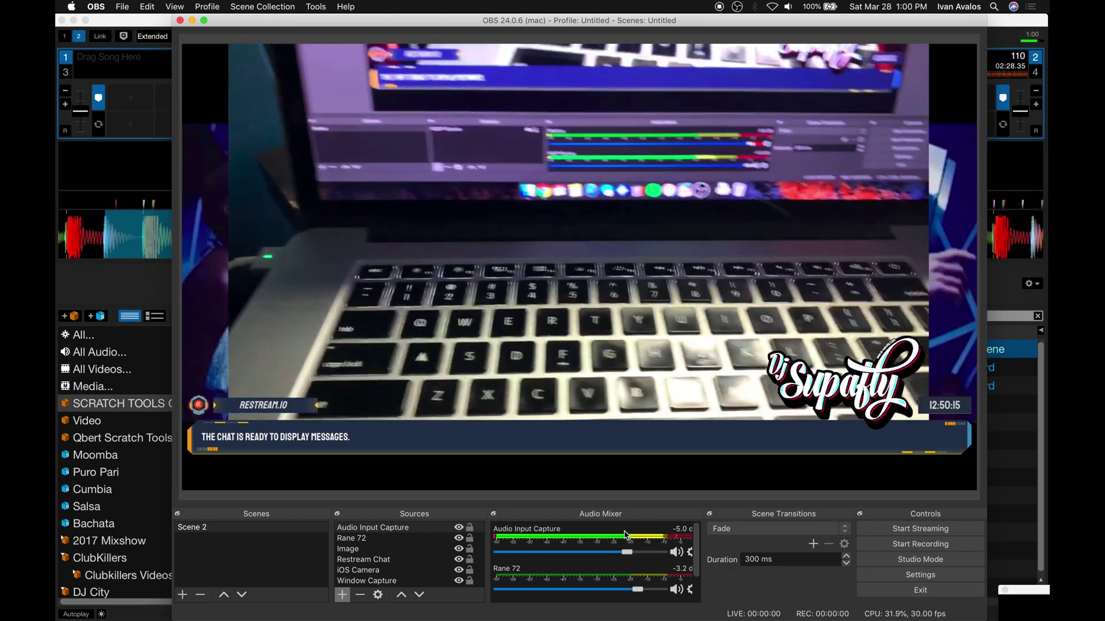